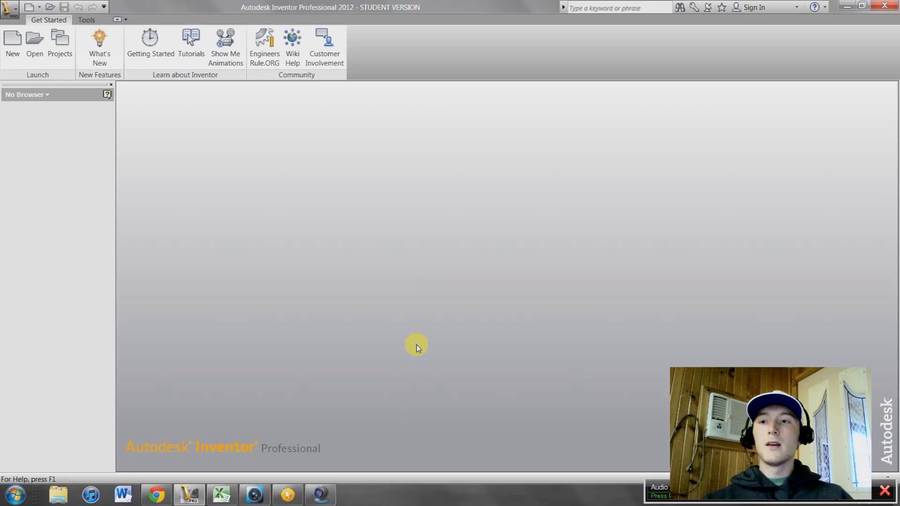
Step: Create a new assembly from the Standard.iam template
click(10, 46)
click(382, 152)
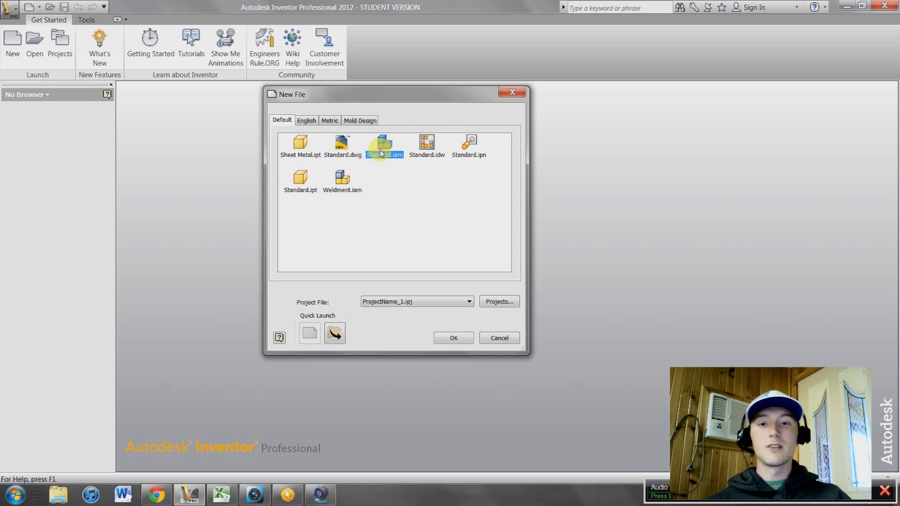
double_click(385, 143)
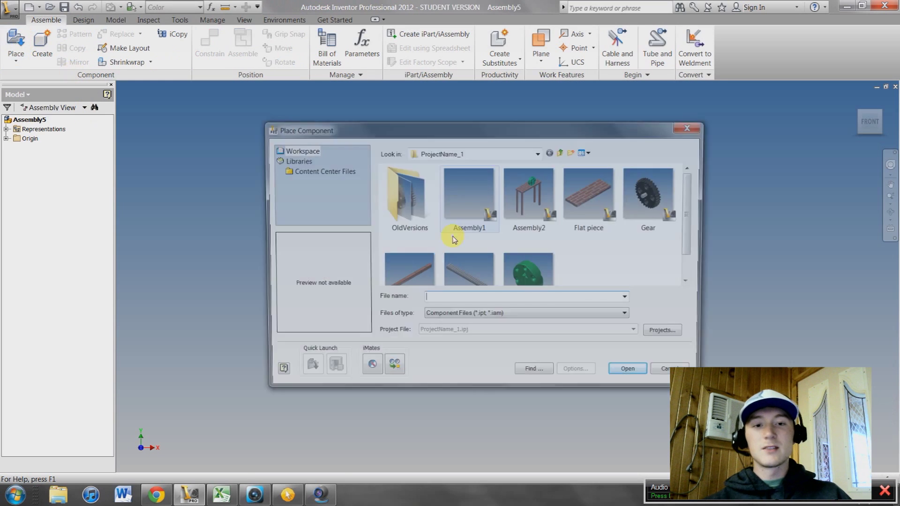
Step: Place the Gear and path parts together, accepting the educational watermark warning
click(666, 197)
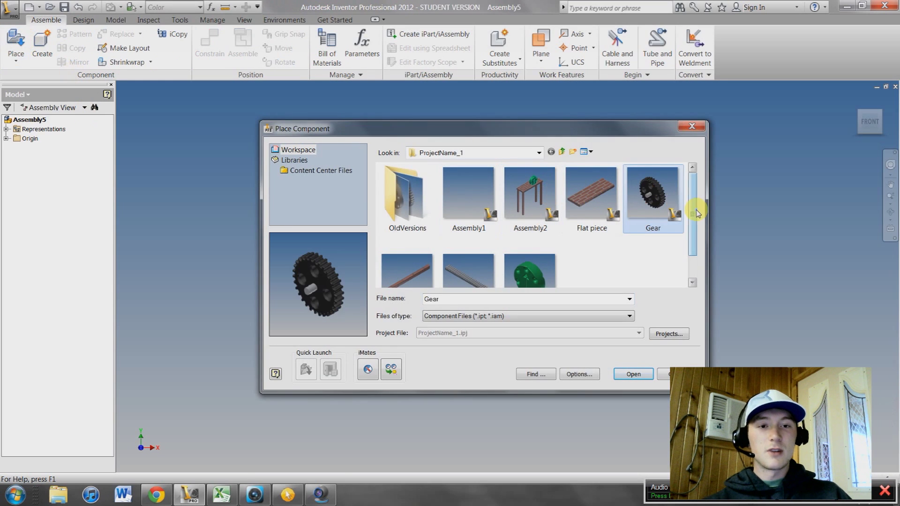
drag(693, 201, 693, 241)
ctrl+click(469, 249)
click(633, 373)
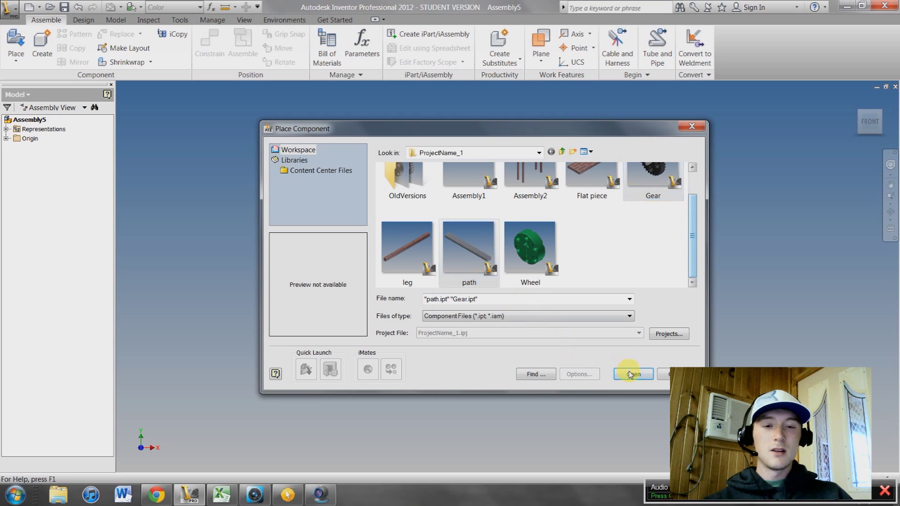
click(388, 273)
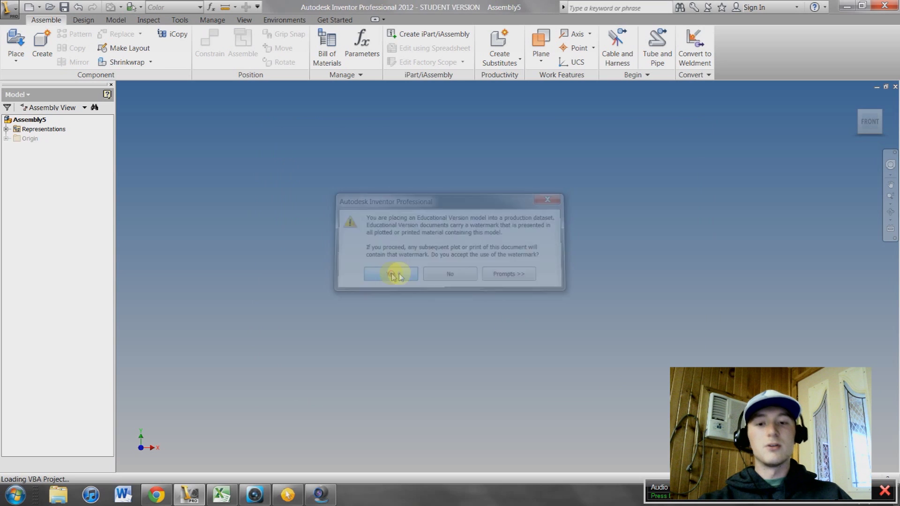
click(479, 255)
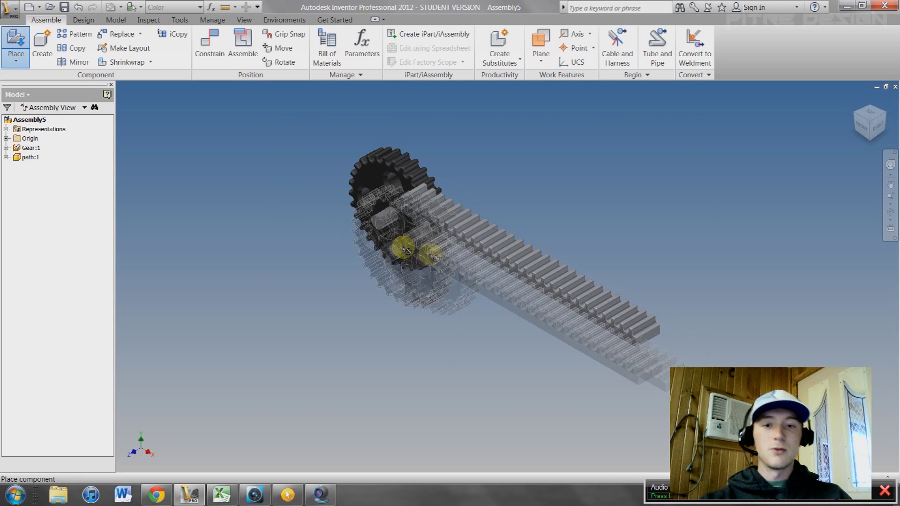
click(852, 130)
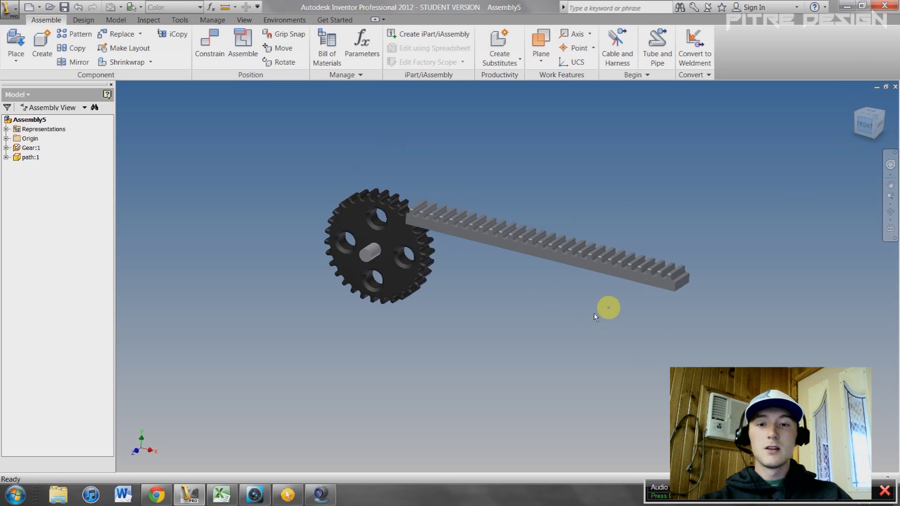
Step: Drag the rack so it sits beside the gear
drag(510, 201, 518, 278)
right_click(518, 277)
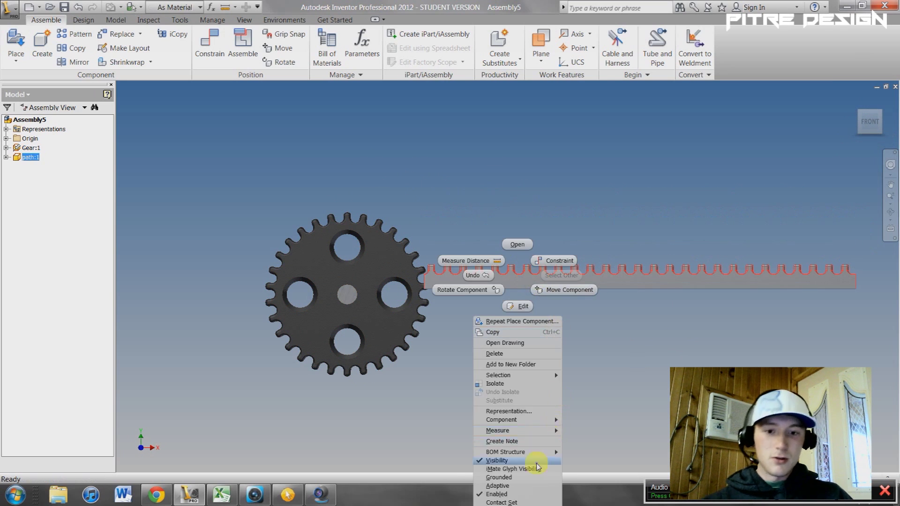
click(527, 477)
Step: Unground the gear and drag it up above the rack
click(372, 276)
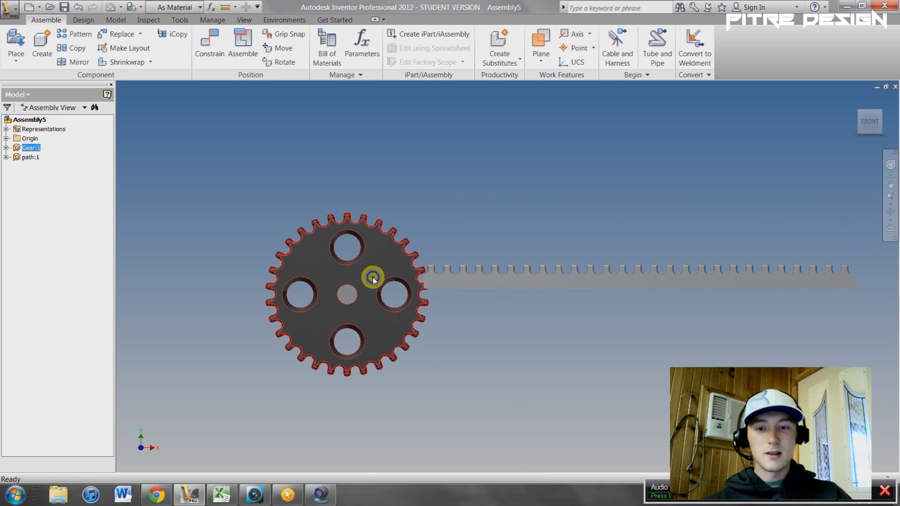
right_click(373, 276)
click(393, 479)
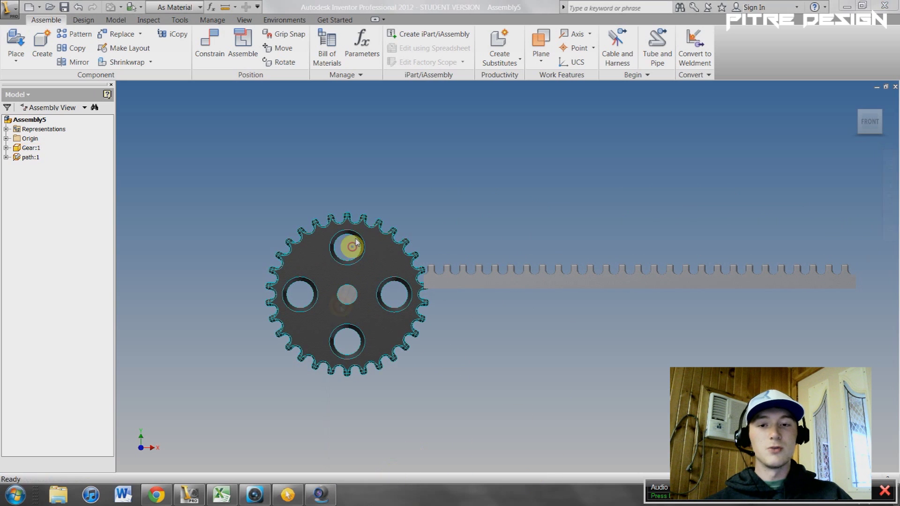
drag(370, 268, 461, 190)
key(F6)
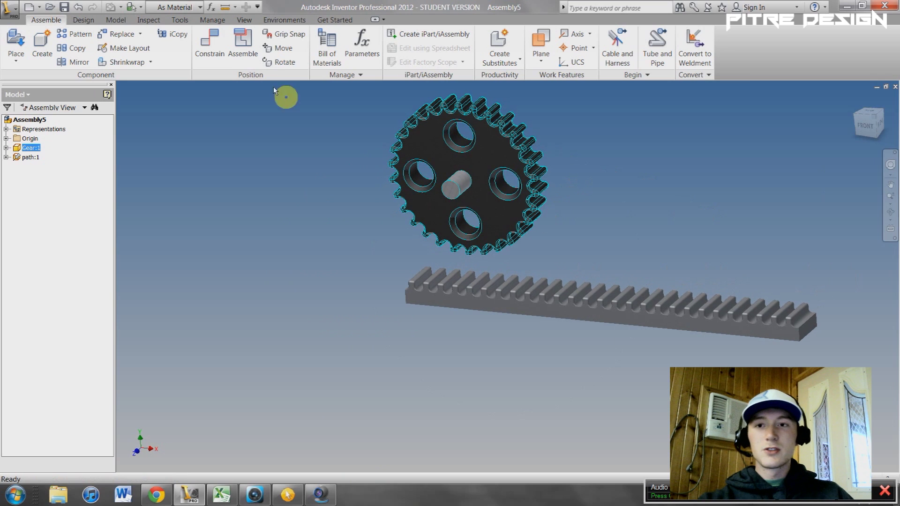
click(210, 43)
Step: Make the gear face flush with the rack side face at 0.5 in offset, then test-drag the gear
scroll(482, 159, up, 2)
click(483, 195)
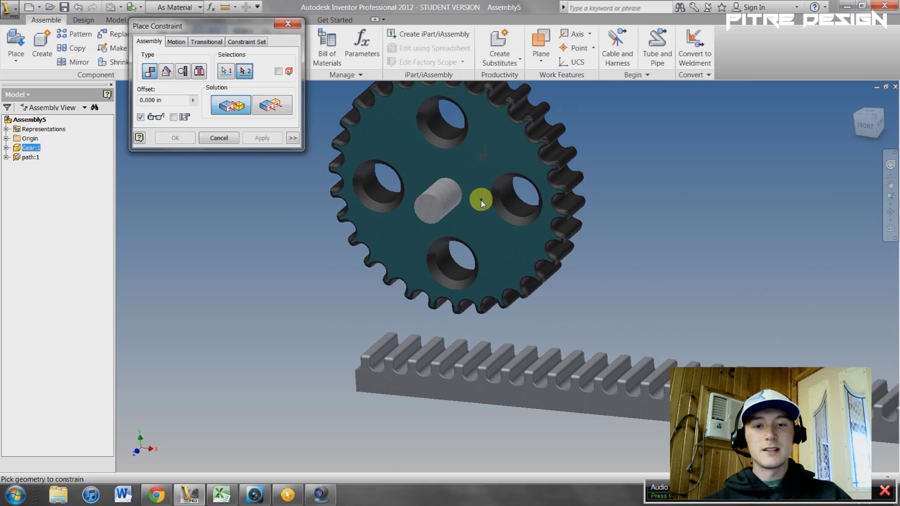
scroll(502, 332, down, 3)
scroll(497, 327, up, 4)
scroll(482, 306, up, 2)
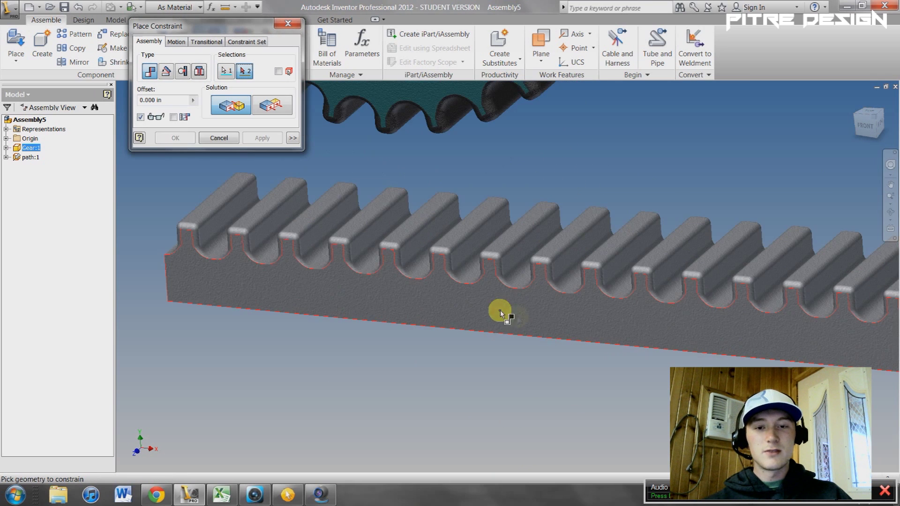
click(488, 301)
click(271, 104)
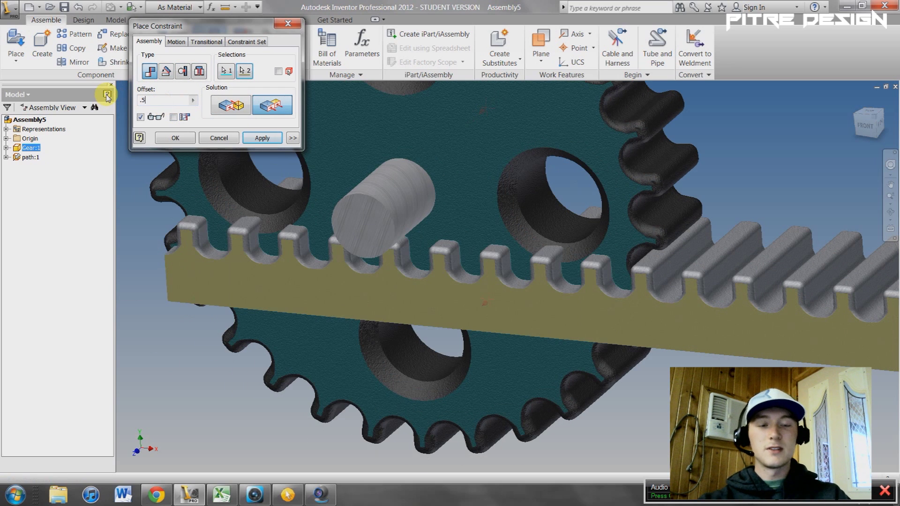
click(263, 137)
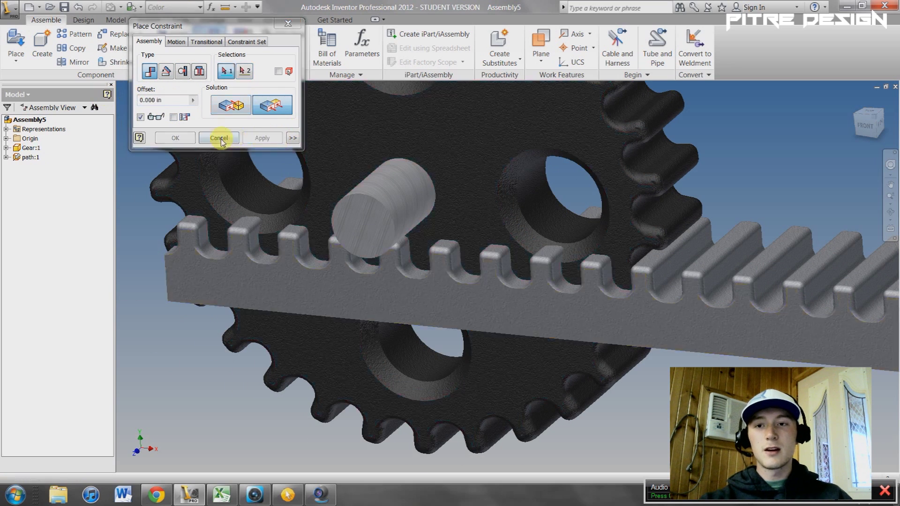
click(219, 138)
click(868, 107)
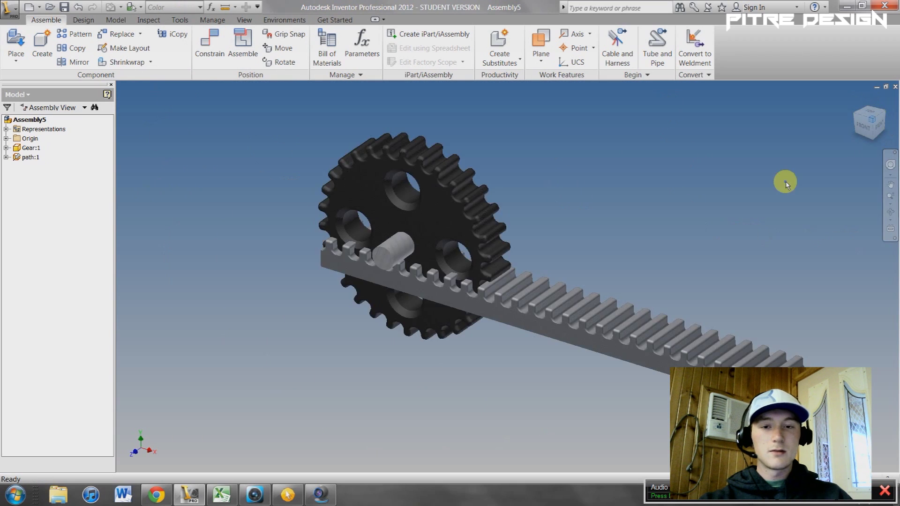
drag(451, 225, 475, 206)
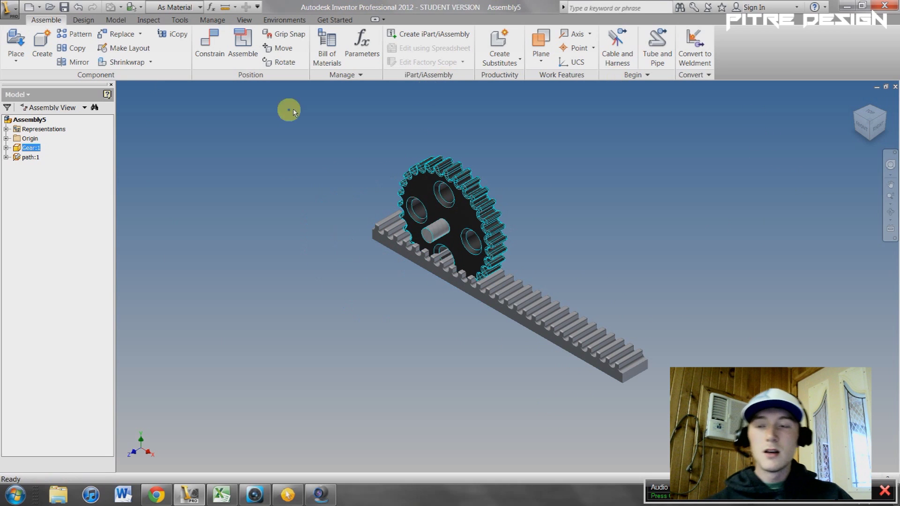
Step: Mate the gear shaft axis to the rack tooth with a 5.75 in offset
click(217, 48)
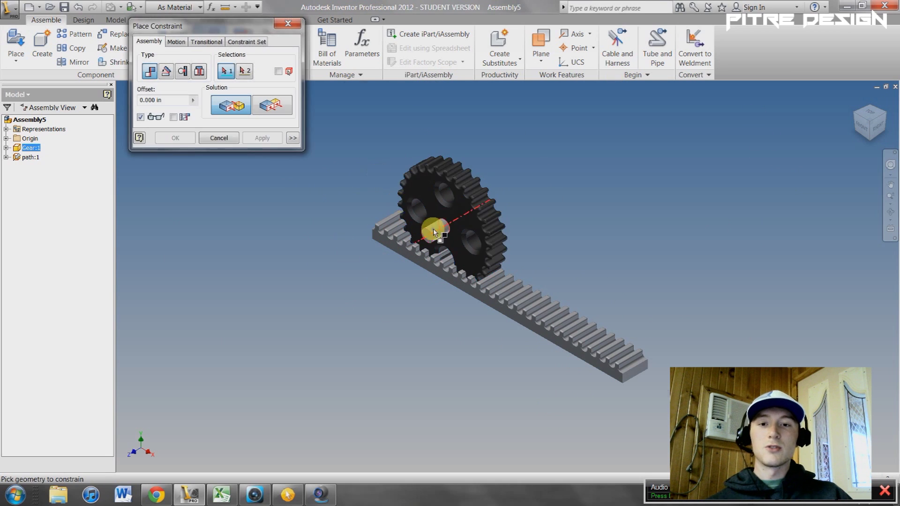
scroll(432, 238, down, 5)
click(369, 184)
scroll(381, 330, down, 8)
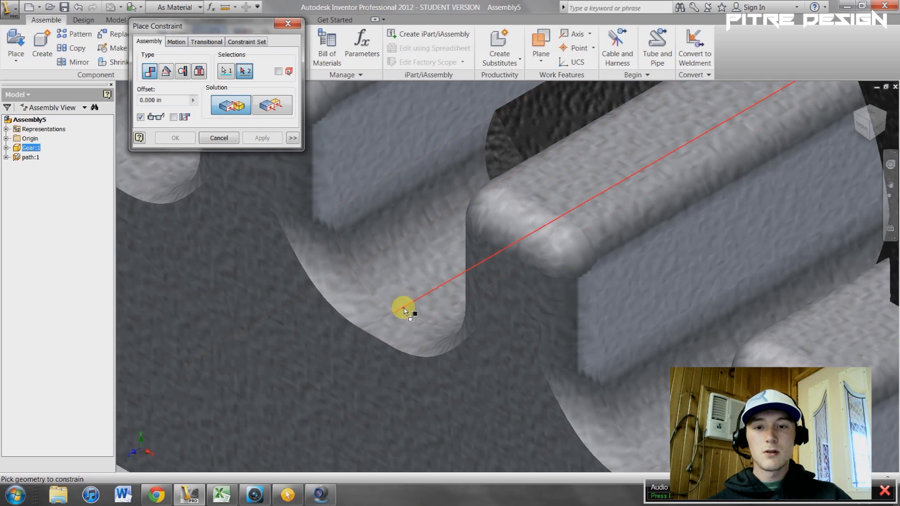
click(407, 312)
scroll(407, 299, up, 5)
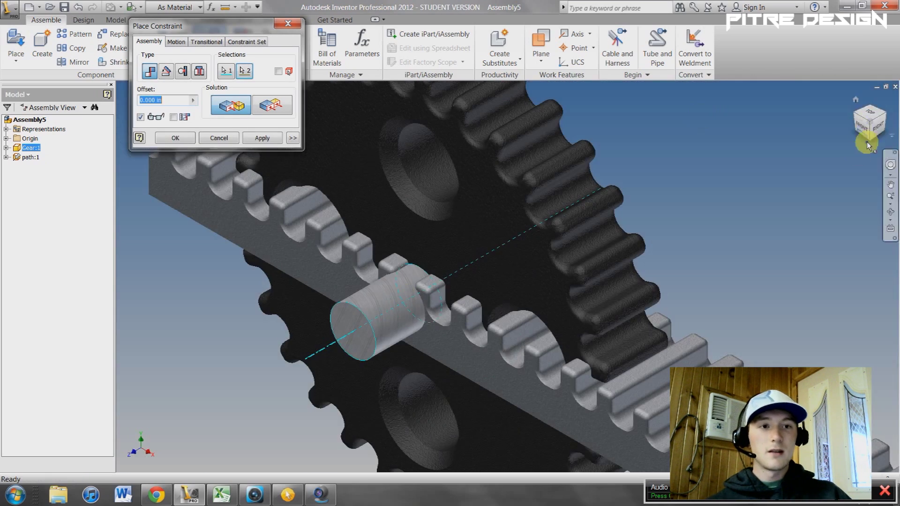
click(865, 127)
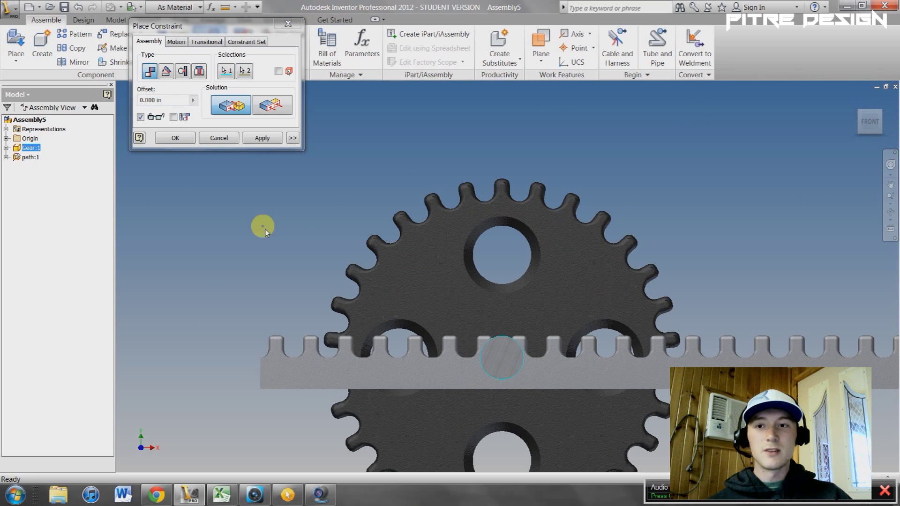
click(178, 101)
text(5.)
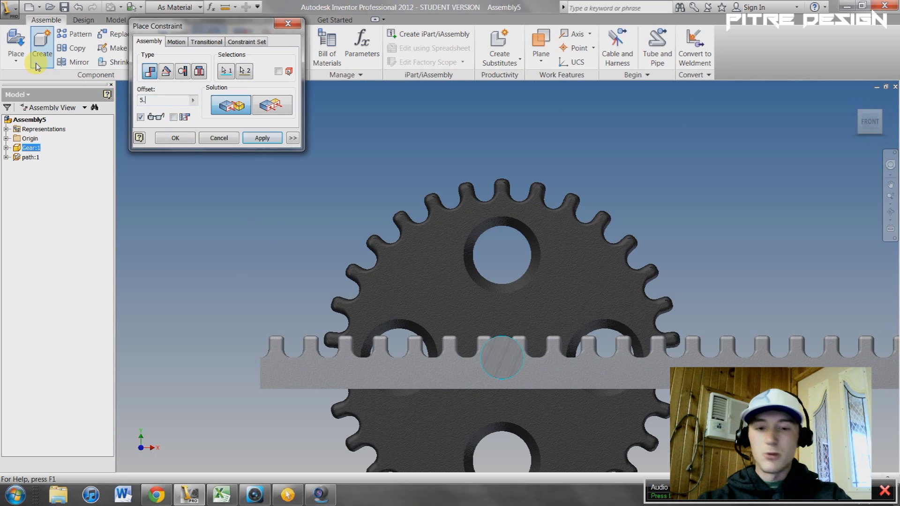
text(5)
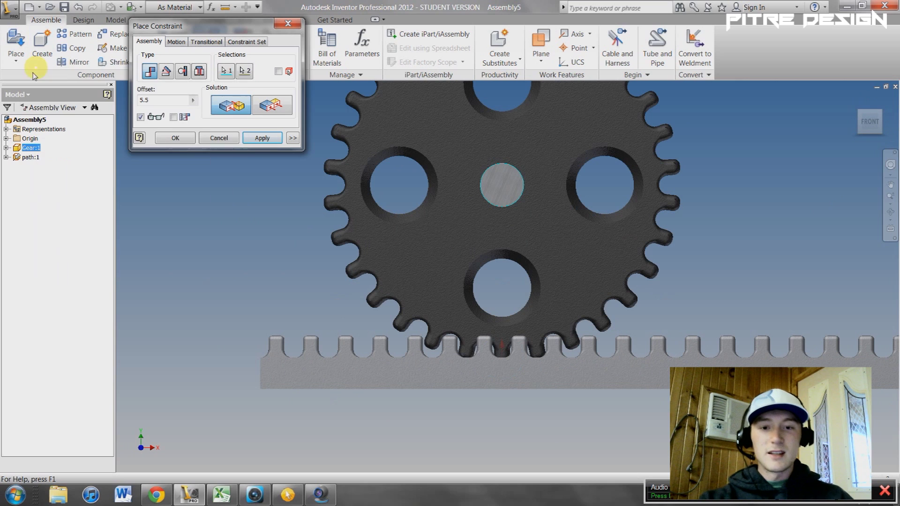
scroll(485, 338, up, 3)
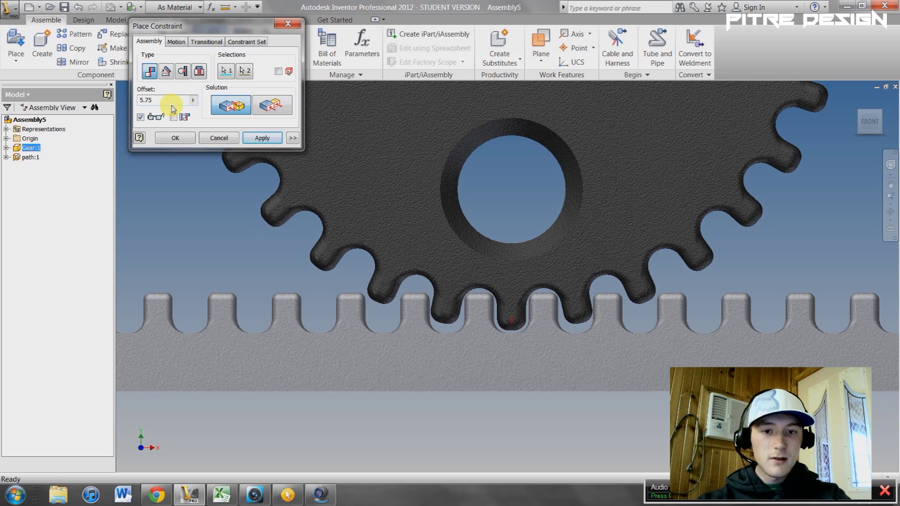
click(270, 143)
click(221, 140)
Step: Roll the gear along the rack to test it, then orbit to an angled view
scroll(539, 171, down, 5)
scroll(548, 144, up, 2)
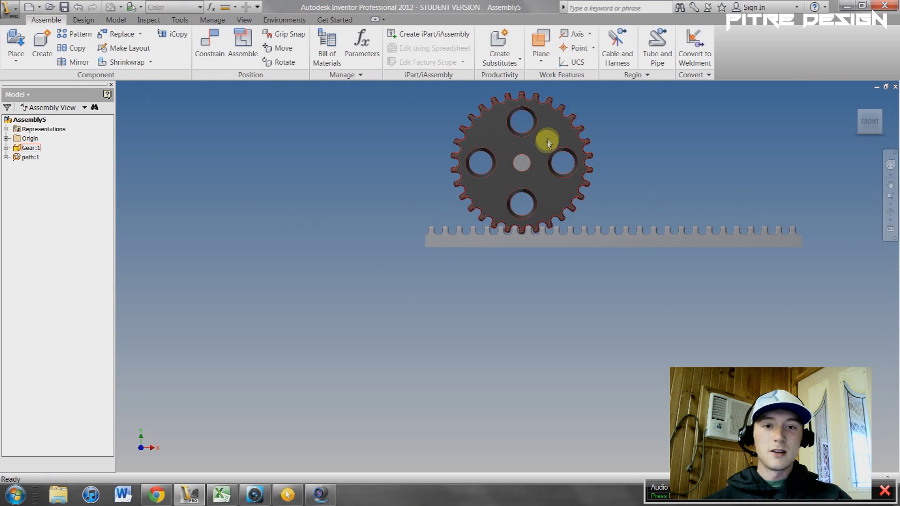
mouse_move(548, 144)
mouse_down()
mouse_move(567, 177)
mouse_move(520, 133)
mouse_move(684, 157)
mouse_move(542, 154)
mouse_move(564, 153)
mouse_move(561, 141)
mouse_up()
key(F4)
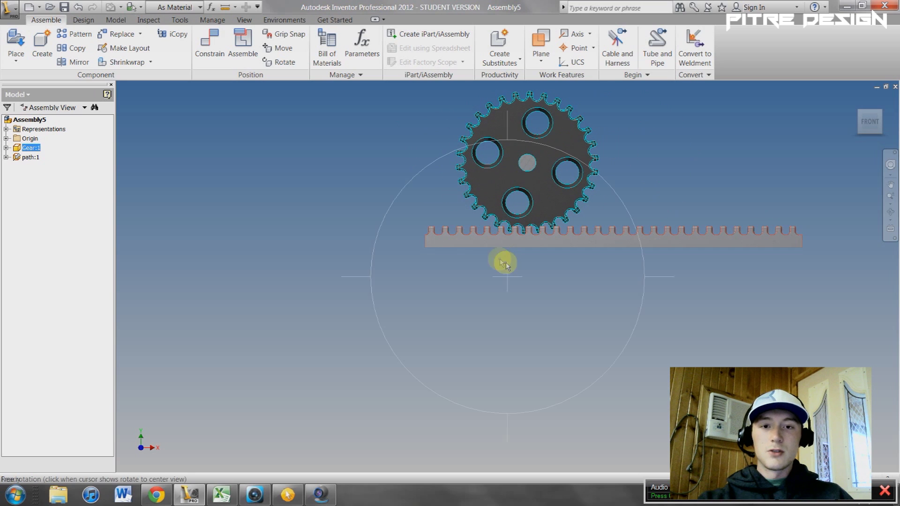
drag(474, 239, 496, 267)
key(Escape)
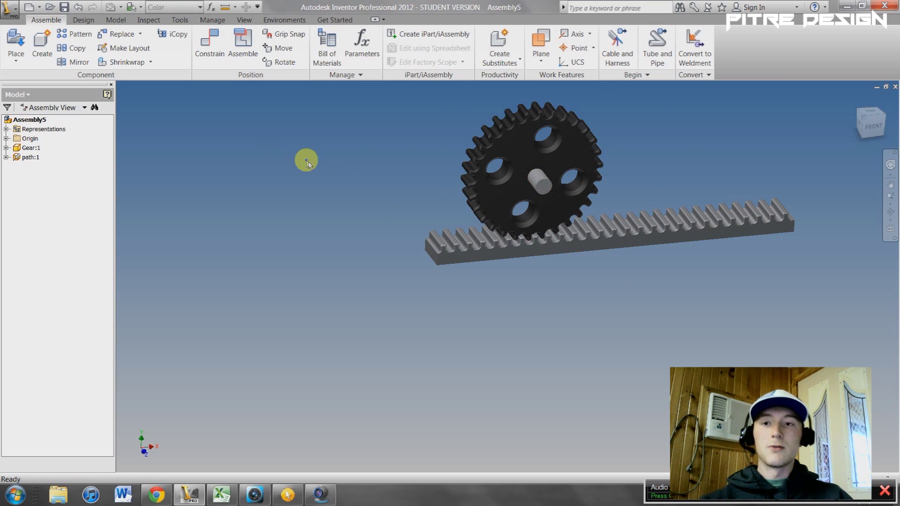
Step: Add a 0.00 deg directed angle constraint between the gear plane and assembly YZ Plane
click(206, 54)
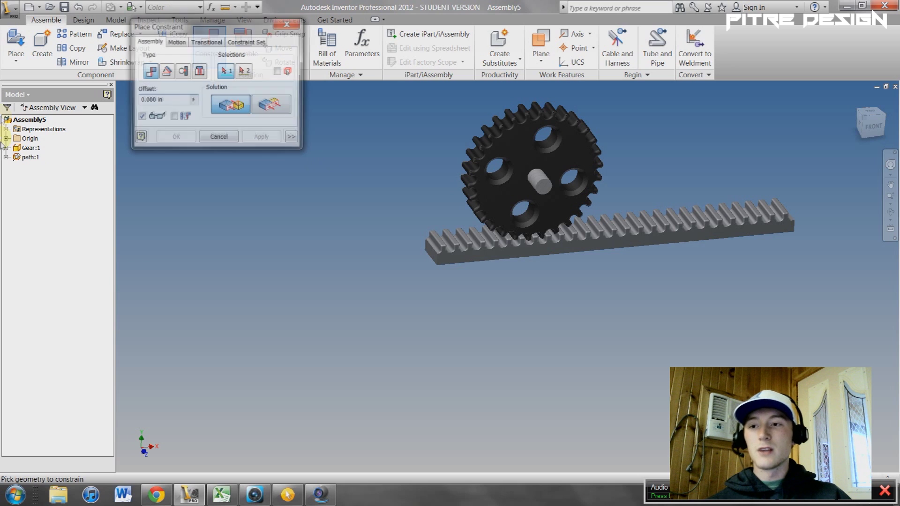
click(6, 139)
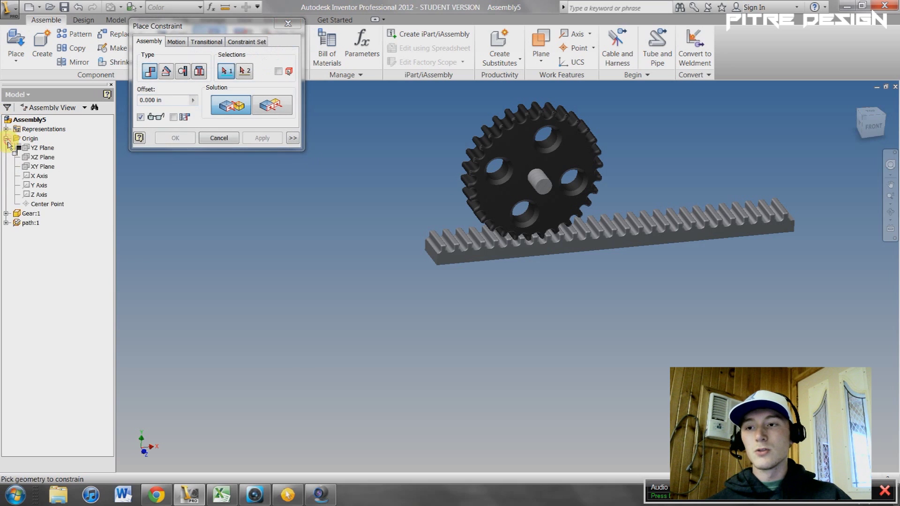
click(6, 214)
click(15, 233)
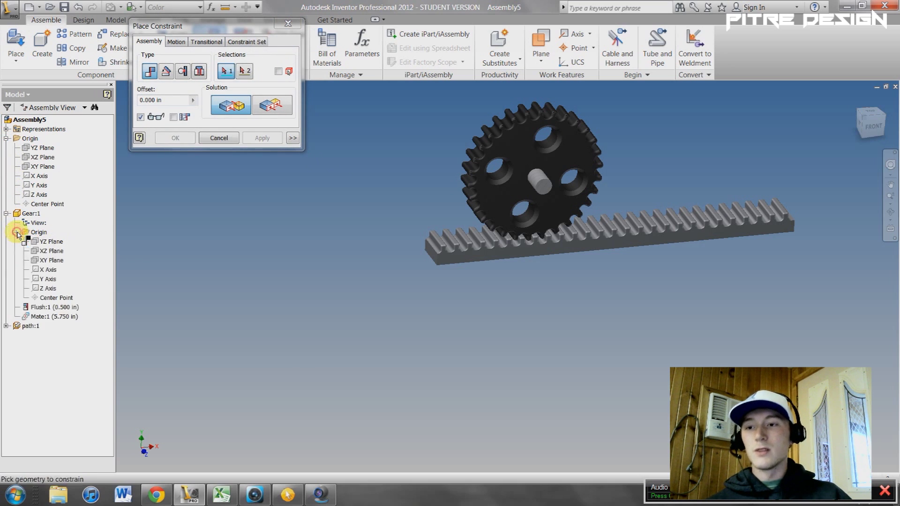
click(55, 253)
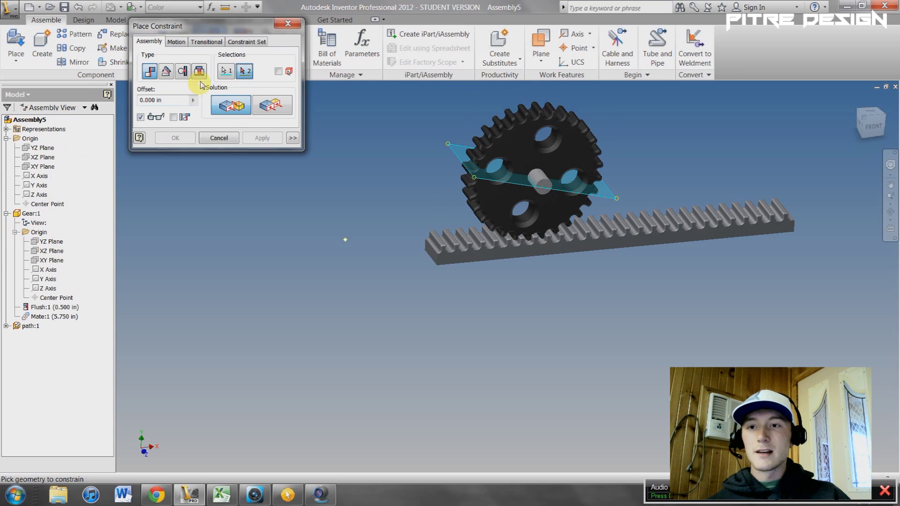
click(167, 77)
click(214, 107)
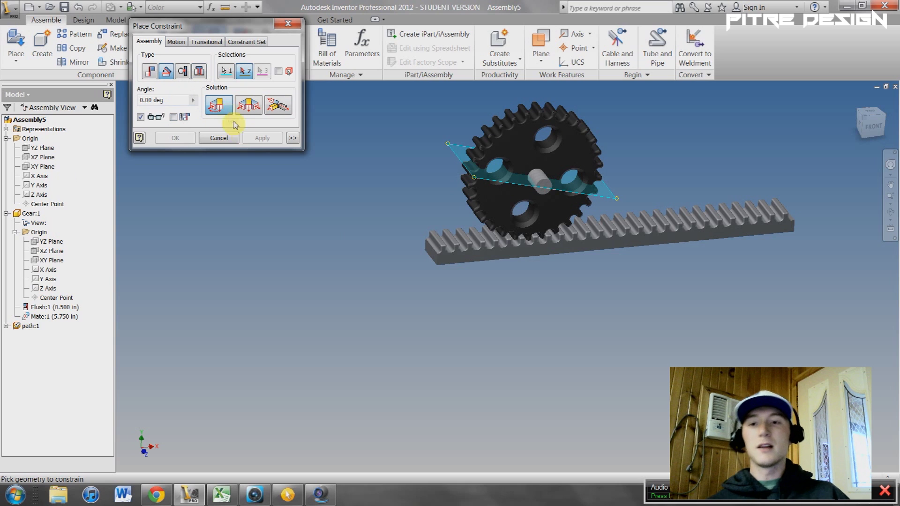
click(42, 148)
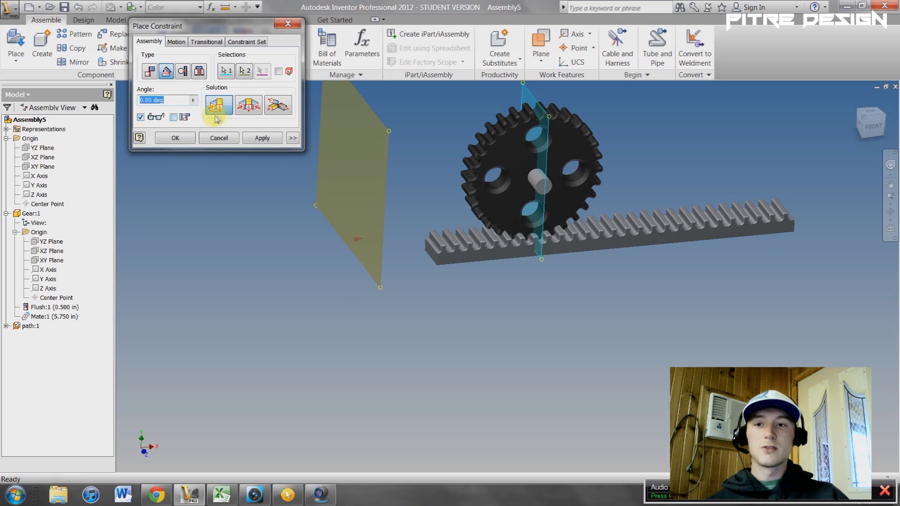
click(260, 137)
click(224, 139)
mouse_move(549, 155)
mouse_down()
mouse_move(469, 155)
mouse_move(639, 151)
mouse_move(543, 164)
mouse_up()
click(210, 47)
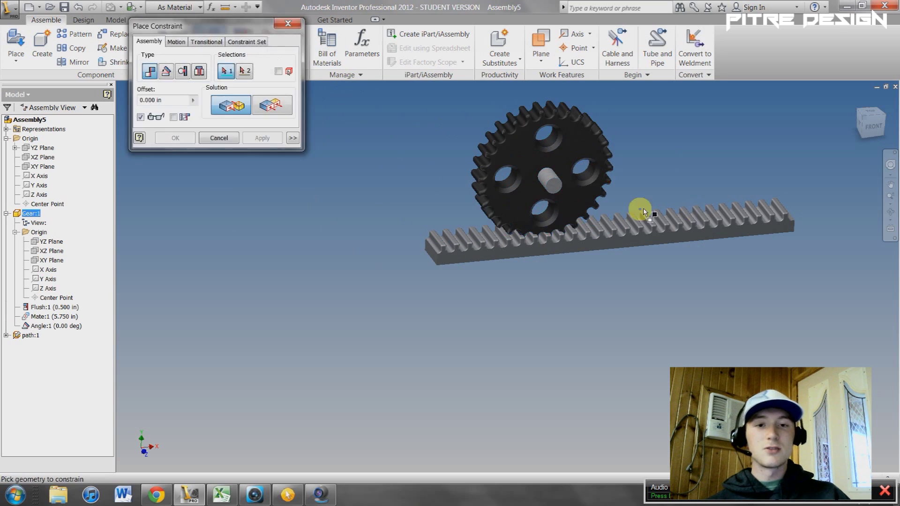
Step: Start a mate between the gear shaft and the rack's end face
scroll(533, 168, up, 5)
click(613, 206)
scroll(503, 261, down, 8)
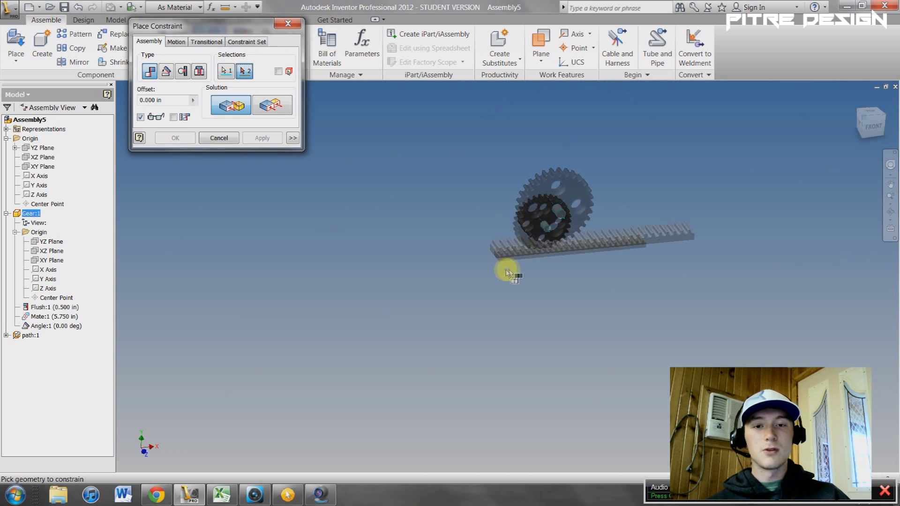
scroll(483, 227, up, 6)
click(463, 187)
scroll(482, 191, down, 5)
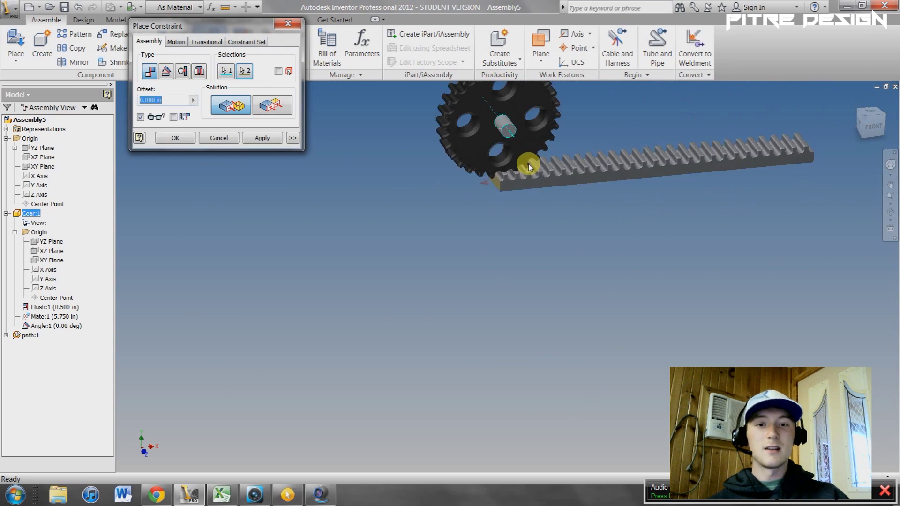
click(875, 127)
Step: Set the mate offset to -1.630 in and apply it
scroll(446, 279, up, 10)
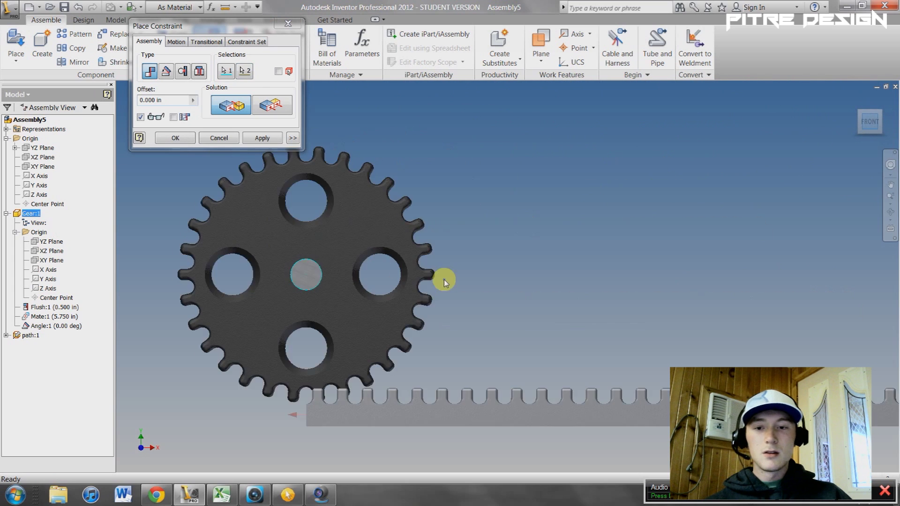
scroll(322, 383, up, 2)
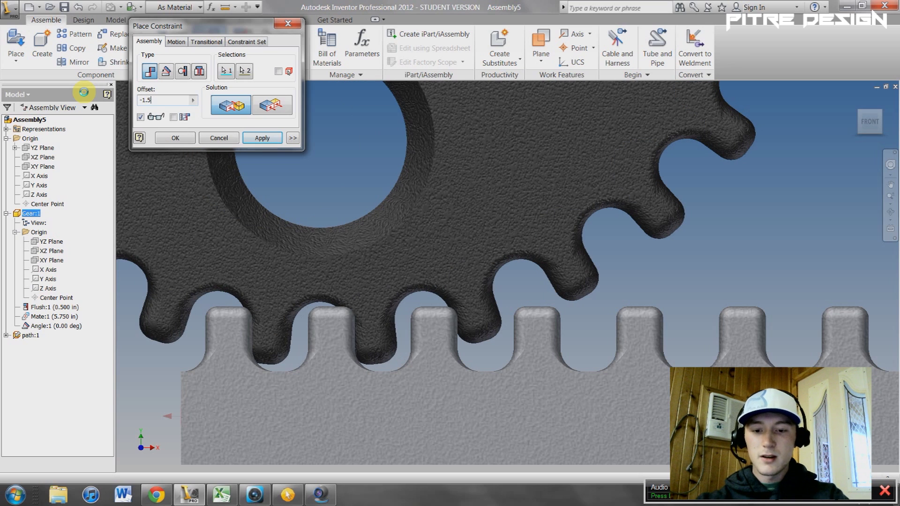
key(BackSpace)
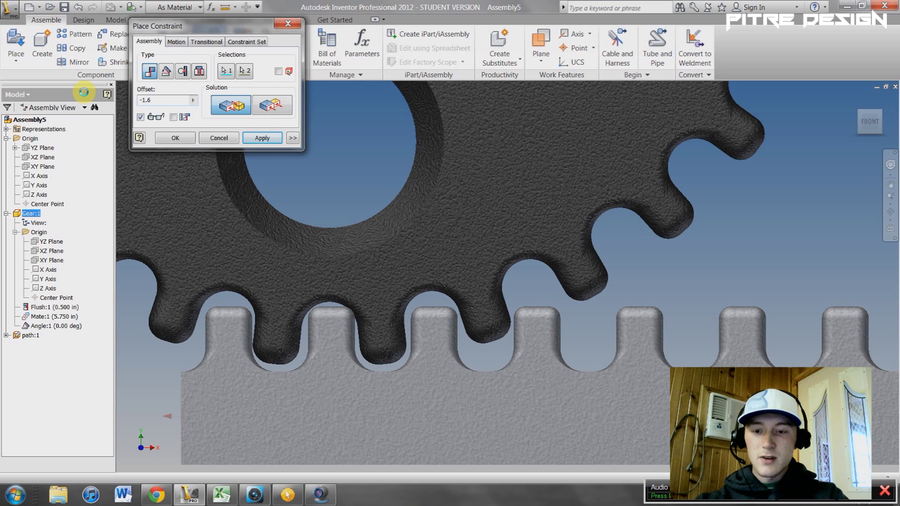
key(BackSpace)
text(3)
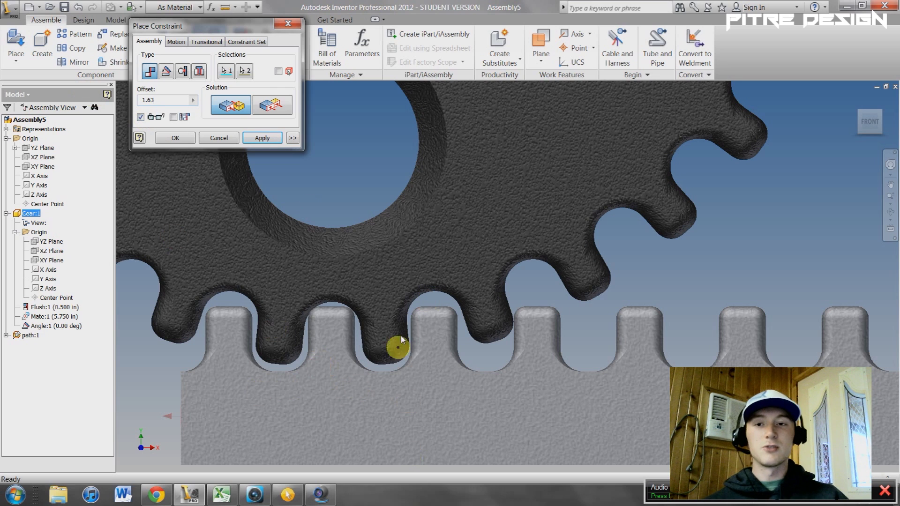
click(262, 138)
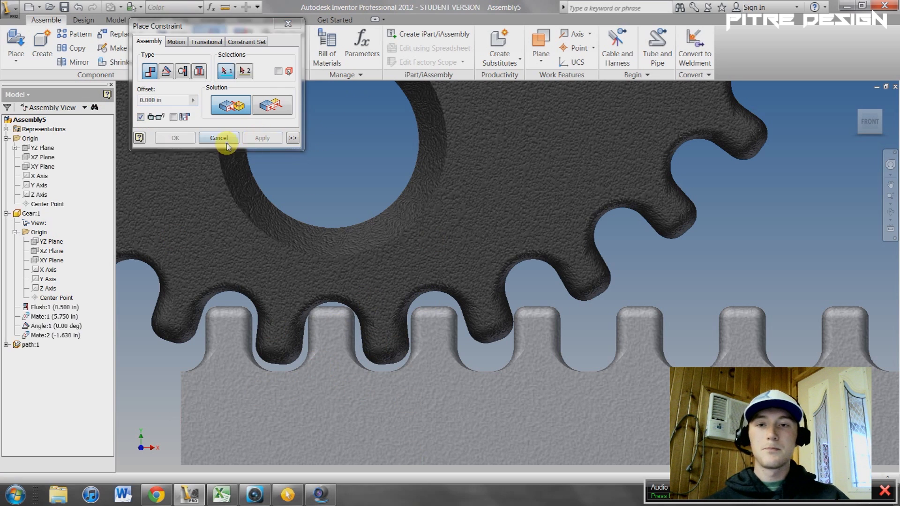
click(220, 137)
click(857, 111)
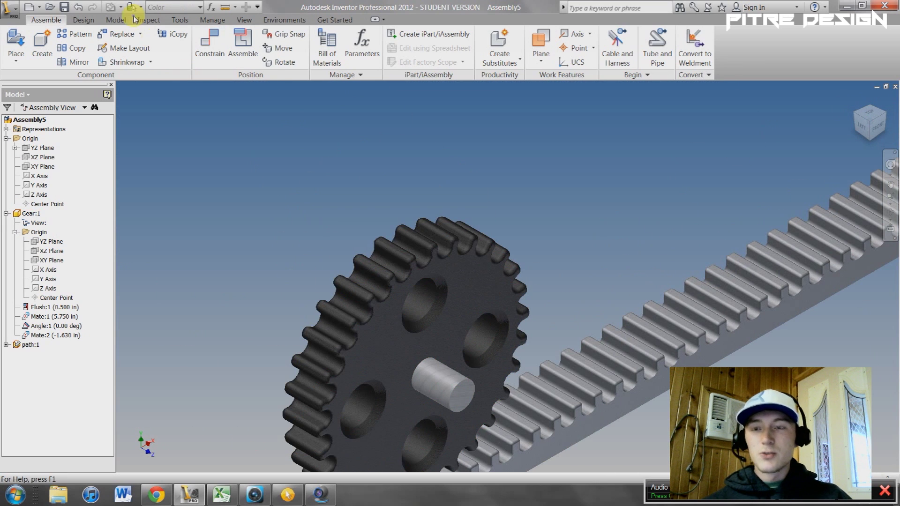
Step: Measure from a gear tooth face to the shaft's center point, reading 5.7 in
click(140, 20)
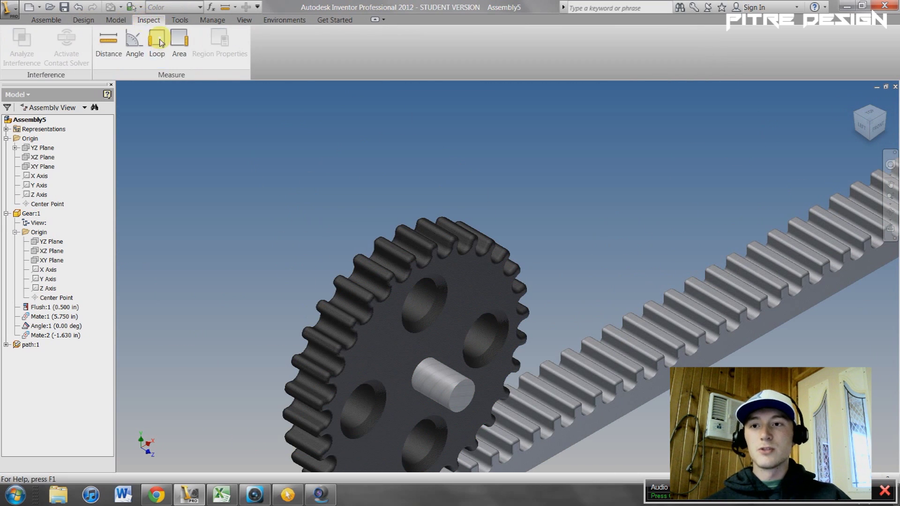
click(108, 40)
scroll(408, 241, down, 5)
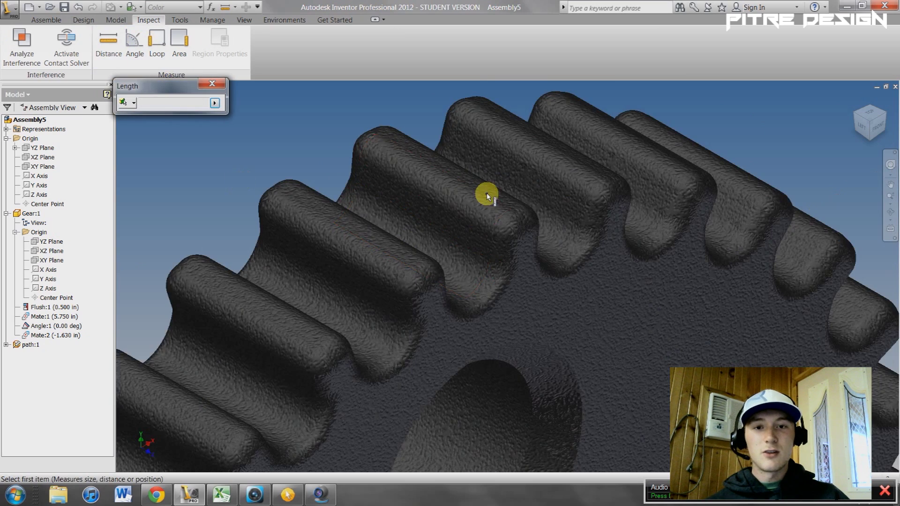
scroll(497, 202, down, 3)
click(512, 202)
scroll(591, 366, up, 6)
mouse_move(592, 369)
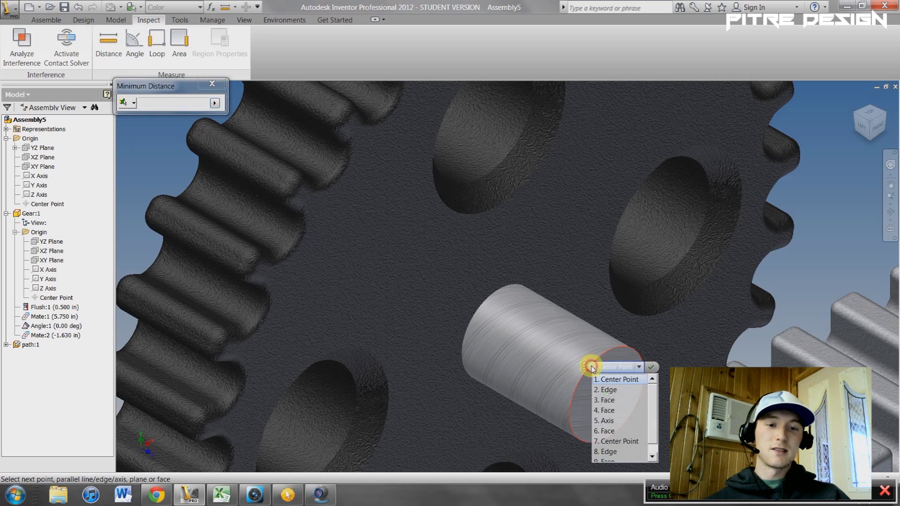
click(573, 389)
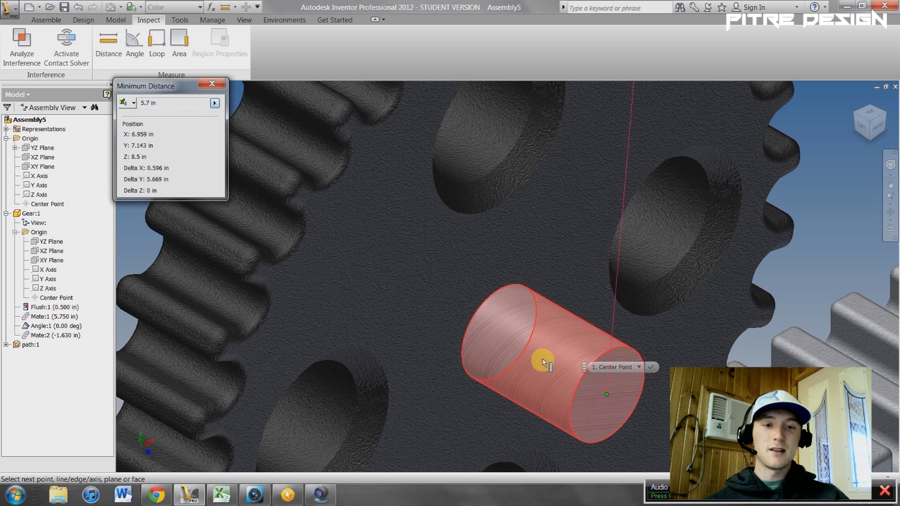
scroll(570, 293, up, 8)
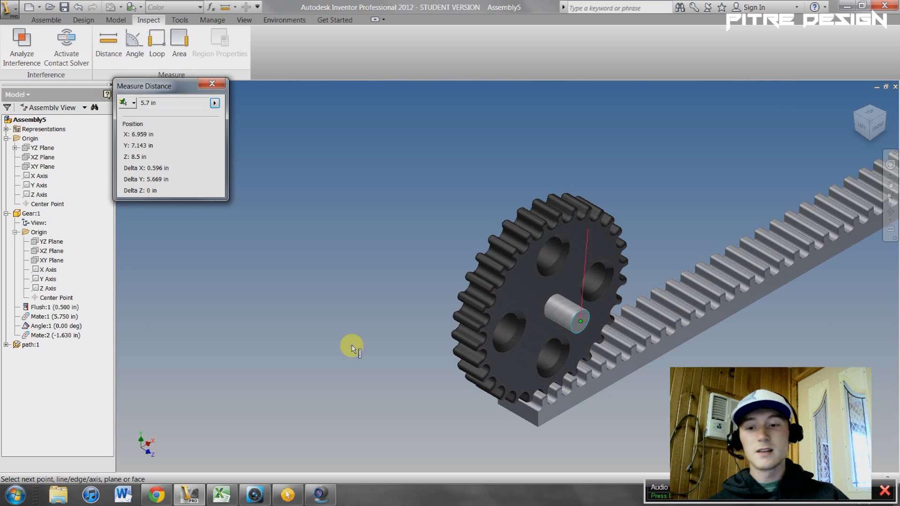
Step: In Excel, clear the old values from A1:B4
click(222, 495)
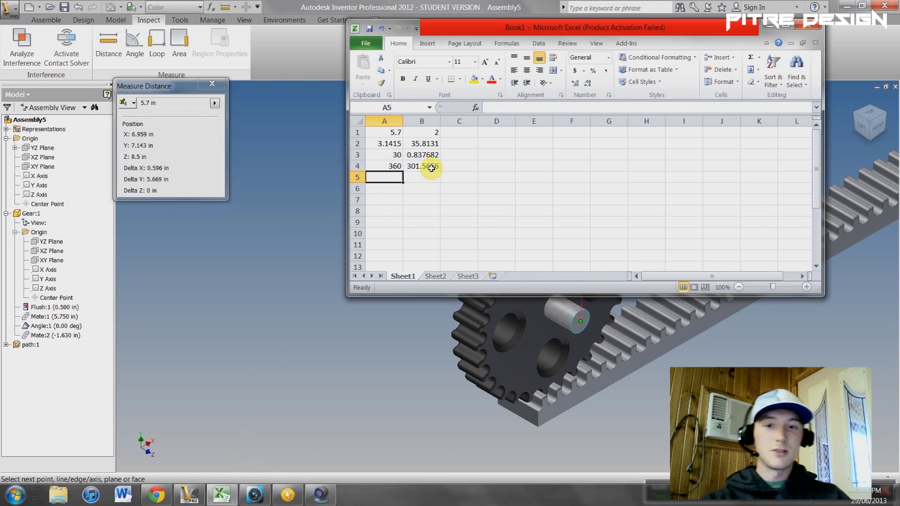
drag(432, 168, 380, 140)
key(Delete)
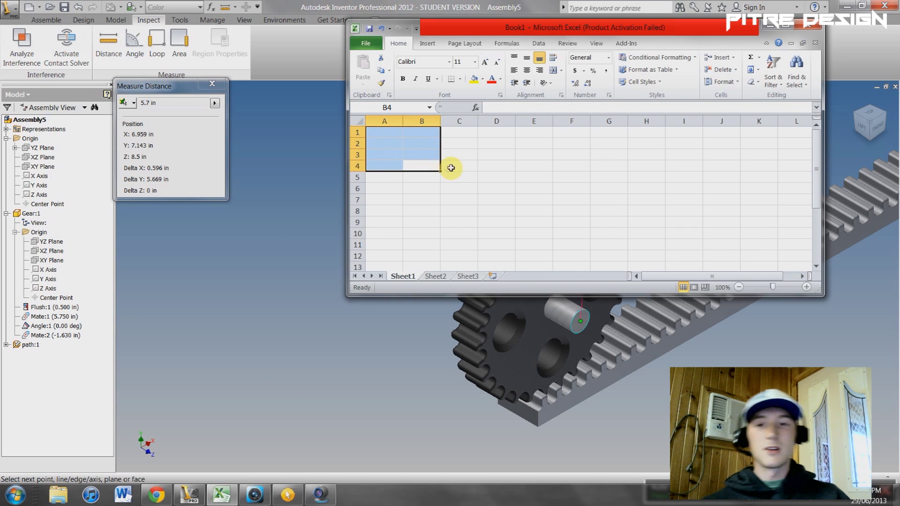
Step: Enter 5.7, 2 and 3.1415 in A1:C1 and =A1*B1*C1 in A2, giving 35.8131
click(390, 135)
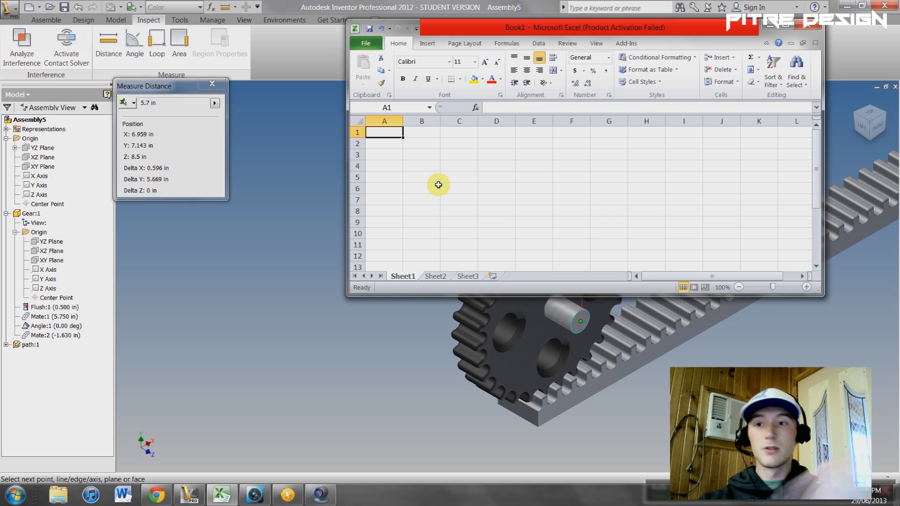
text(5.7)
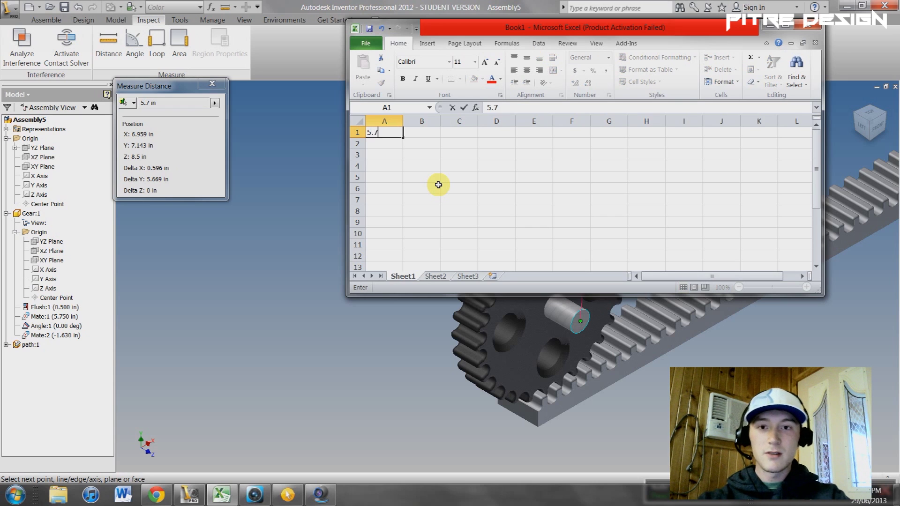
key(Tab)
text(2)
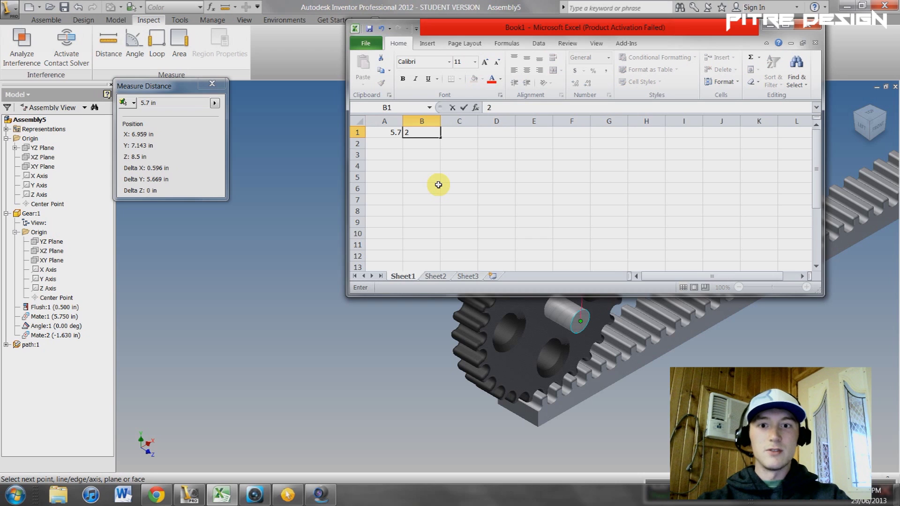
key(Tab)
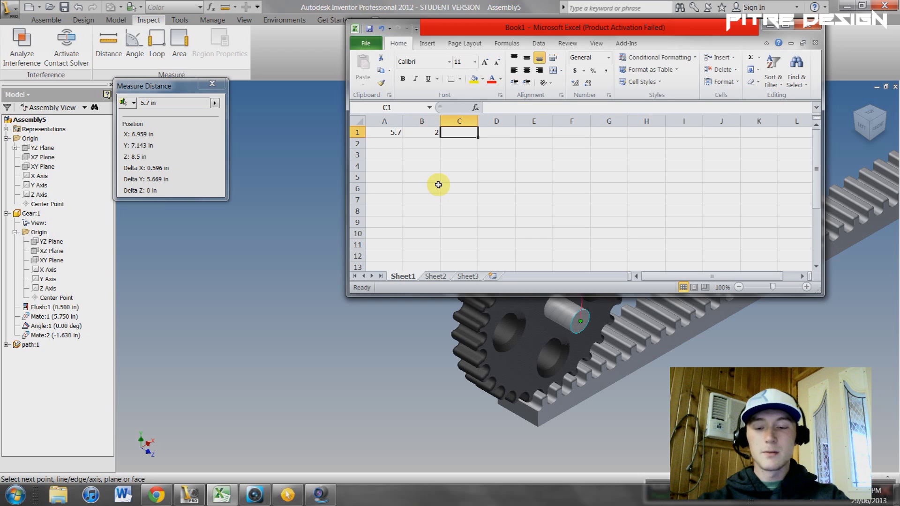
text(3.1415)
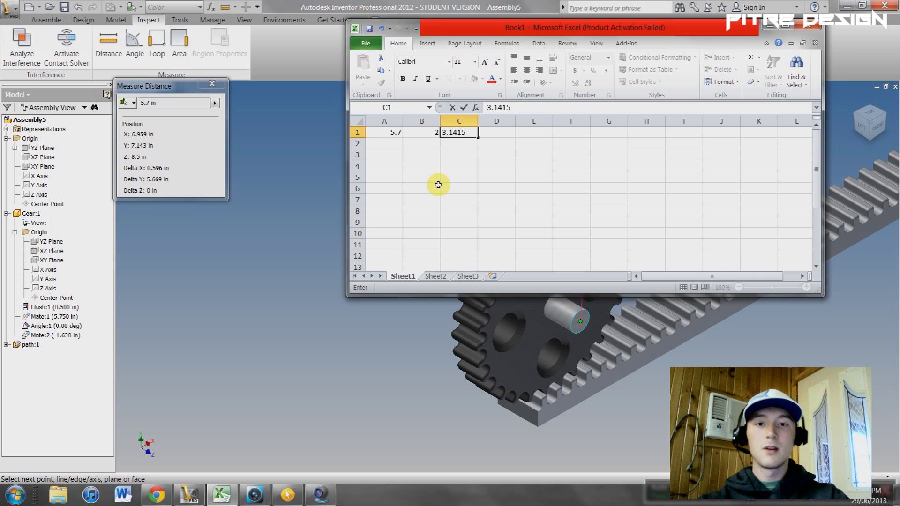
key(Return)
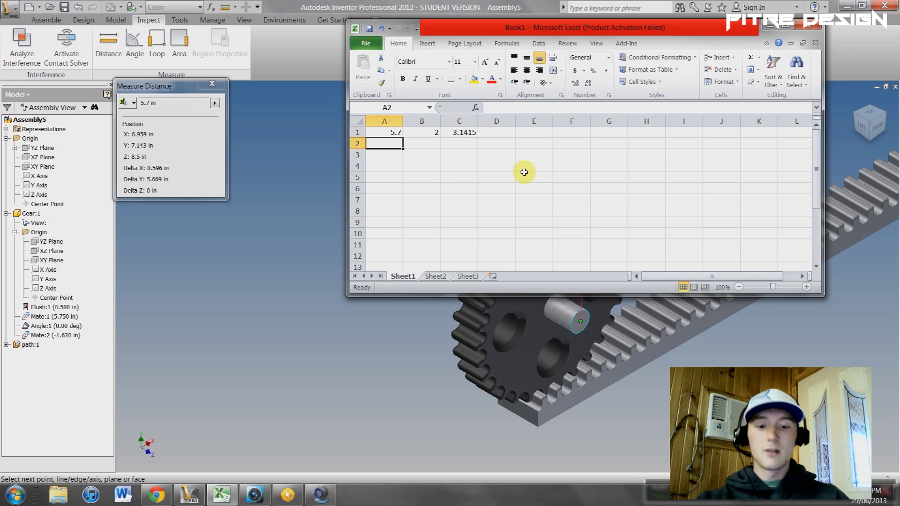
text(-)
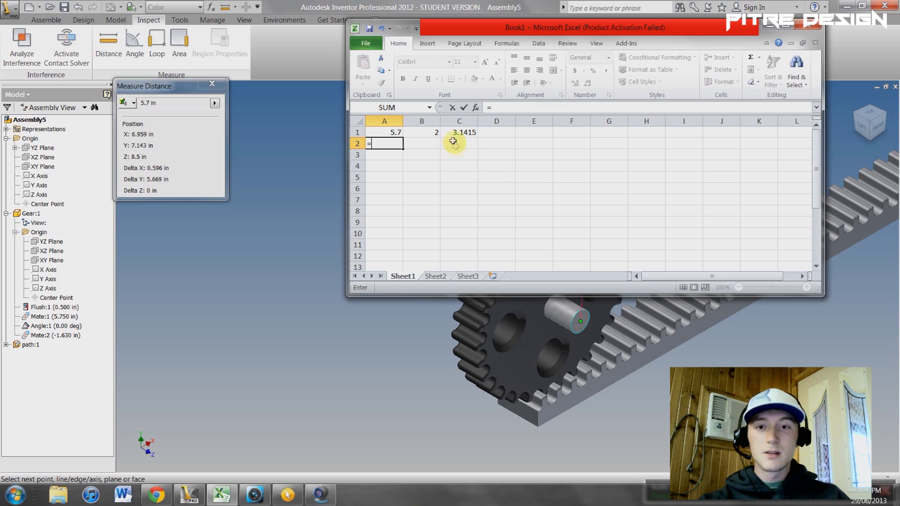
text(*)
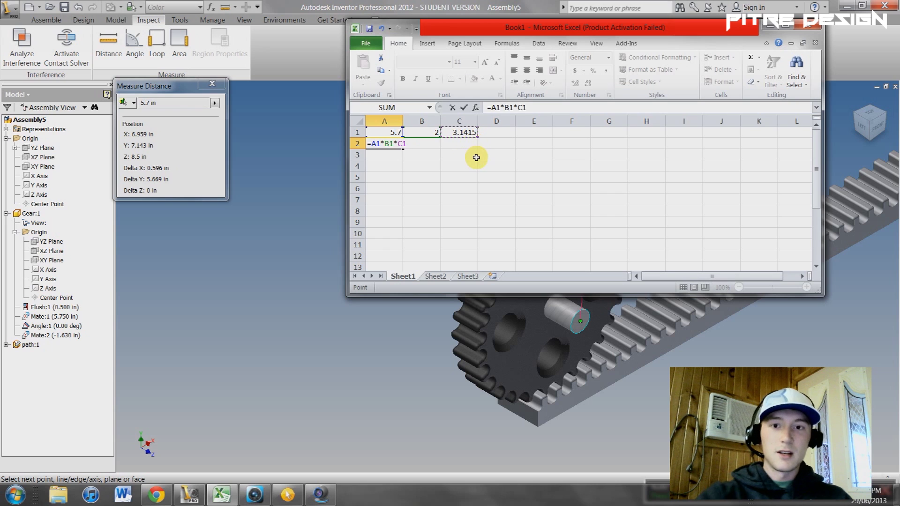
key(Return)
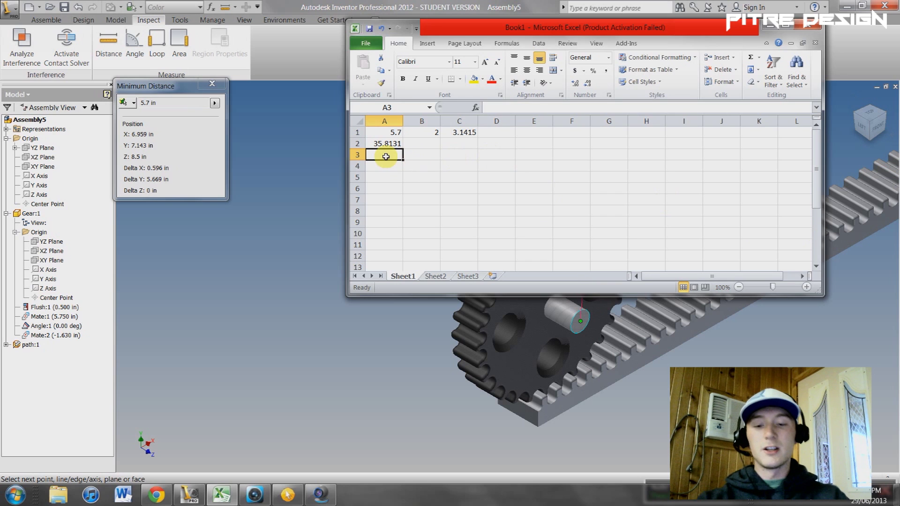
Step: Enter 30 in A3 and make B3 the ratio A3/A2 (0.837682)
text(30)
key(Tab)
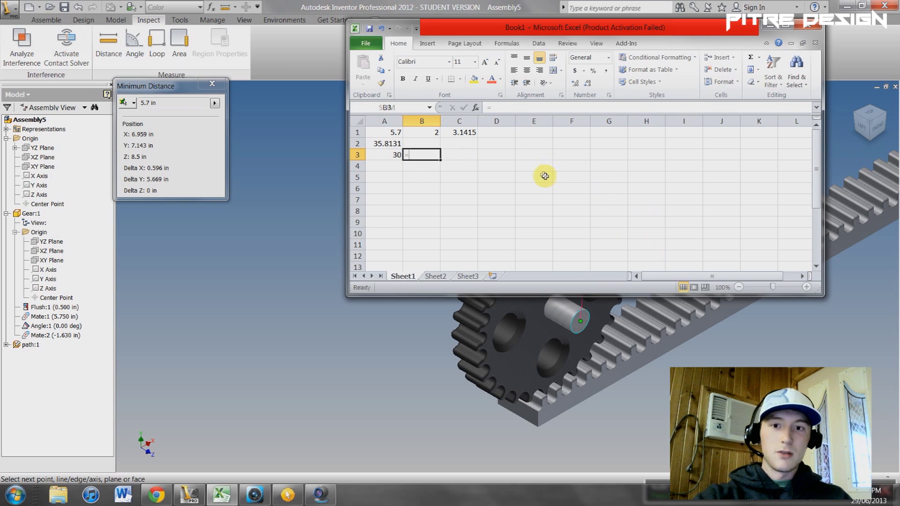
text(=)
click(396, 157)
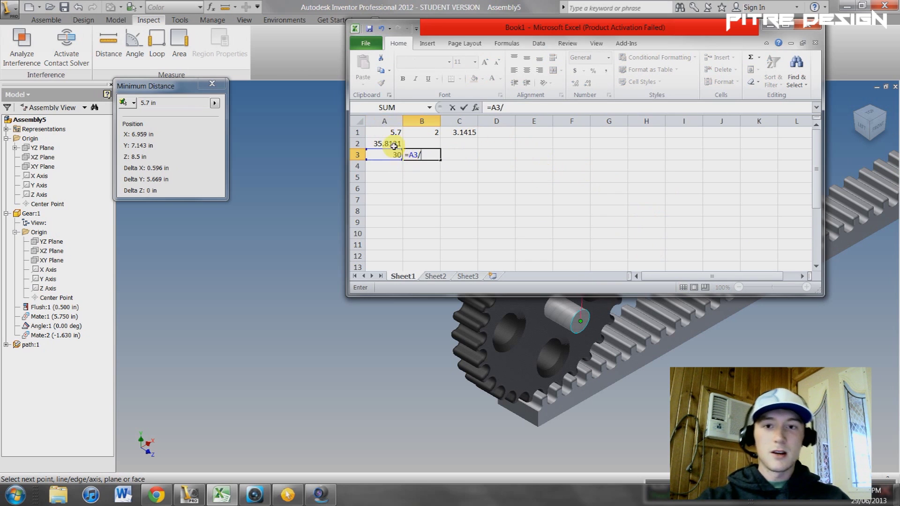
key(Return)
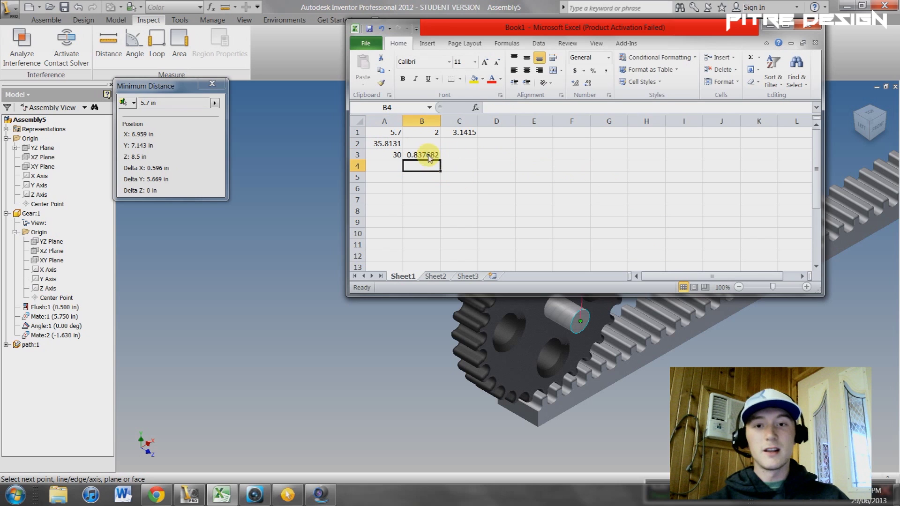
Step: Enter 360 in A4 and set B4 to =A4*B3, giving 301.5656, then minimise Excel
click(387, 165)
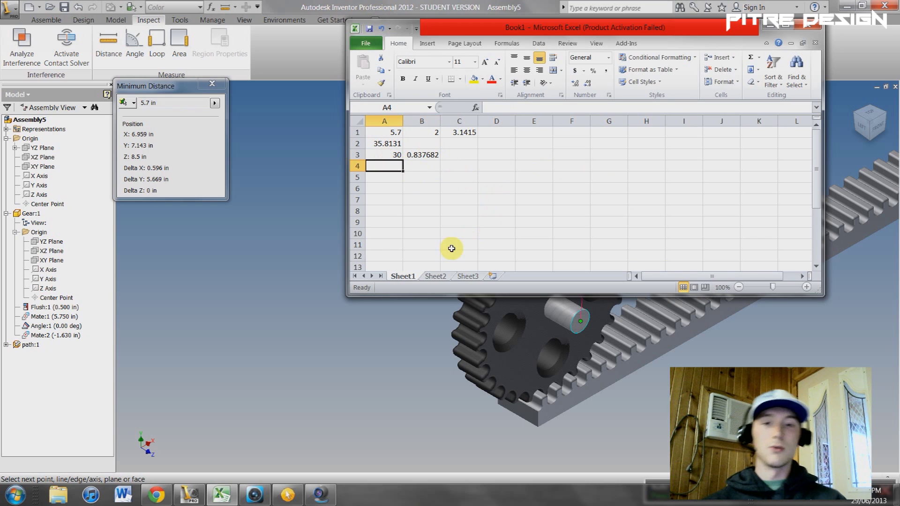
text(360)
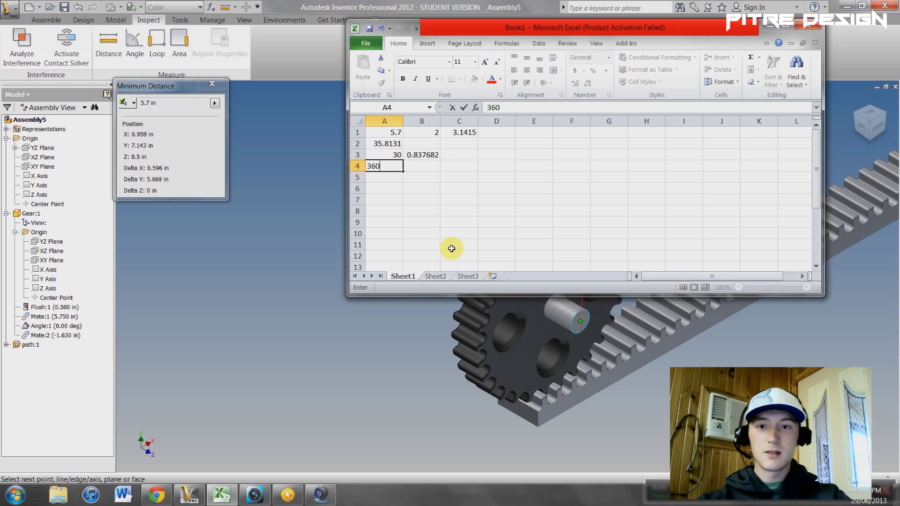
click(432, 169)
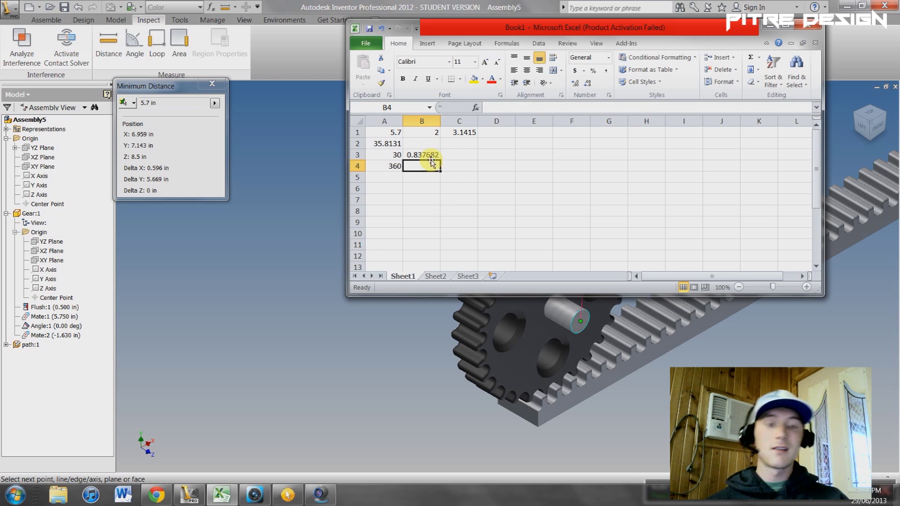
text(=A4)
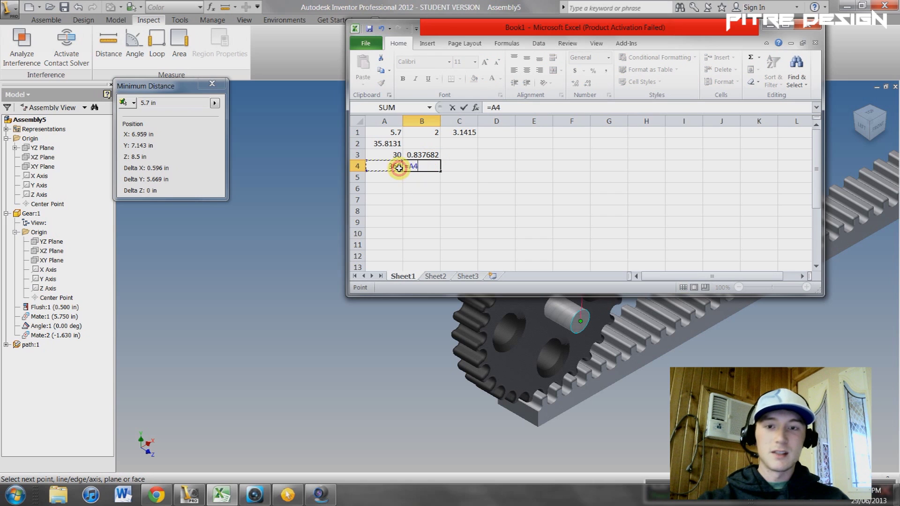
text(*)
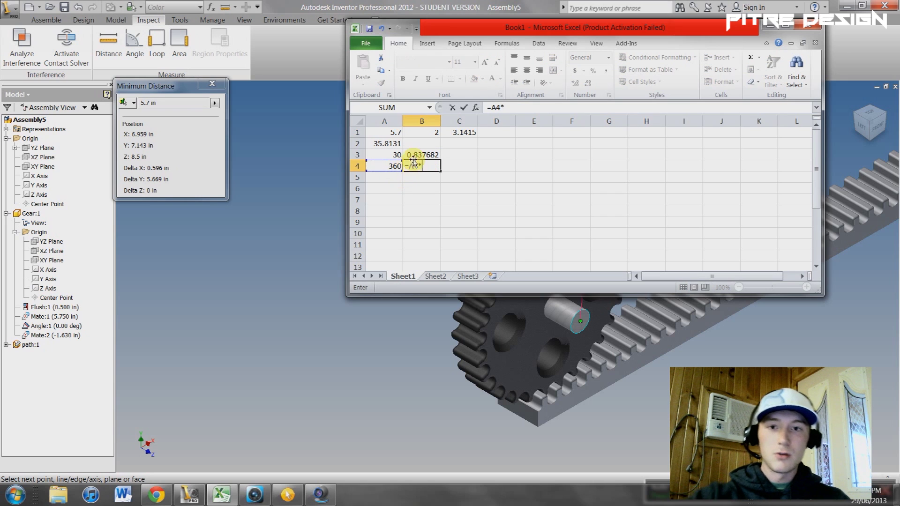
click(422, 154)
key(Return)
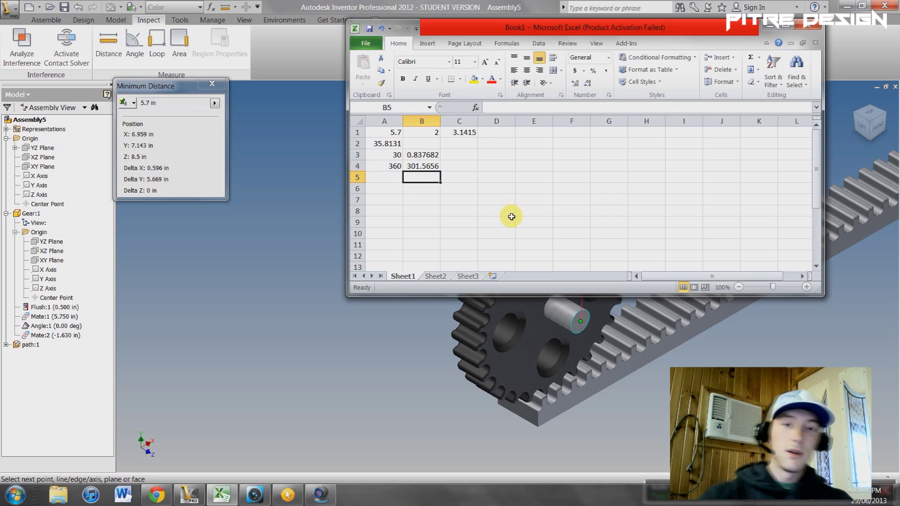
click(771, 29)
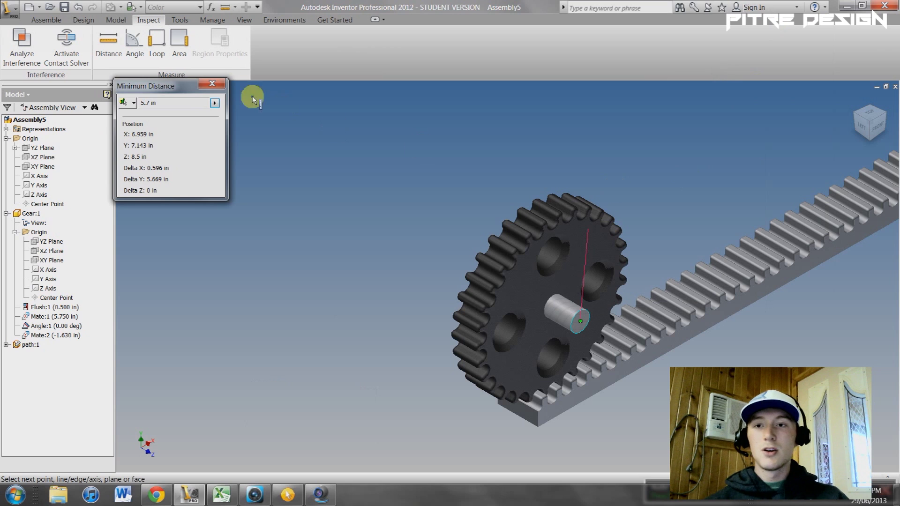
Step: Close the distance measurement and switch to the Inventor Studio environment
click(211, 84)
click(284, 20)
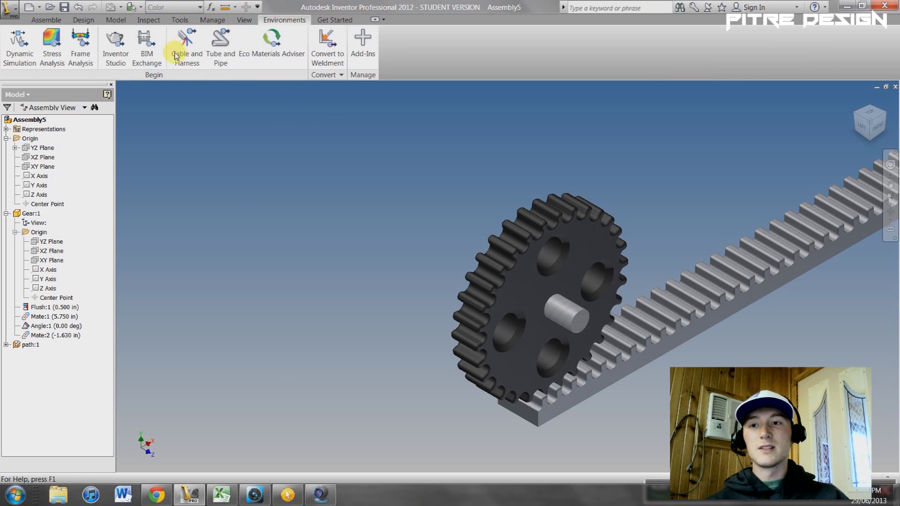
click(116, 47)
Step: Open Animate Constraints, dismiss the message, and arrange the dialog and Animation Timeline
scroll(472, 257, down, 3)
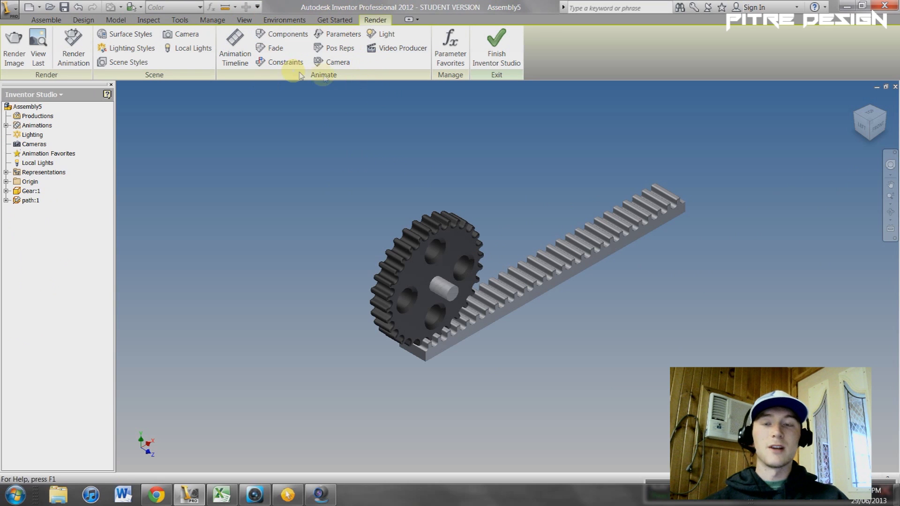
click(281, 62)
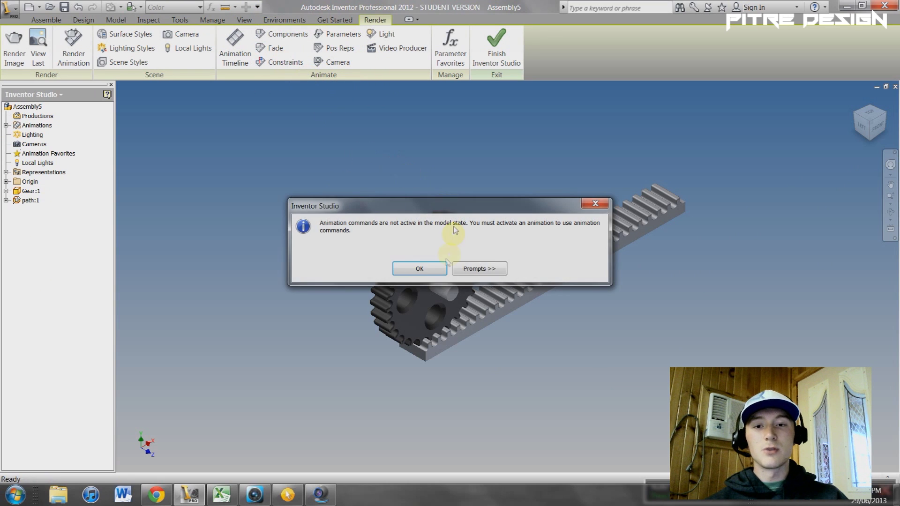
click(420, 267)
drag(665, 336, 724, 112)
drag(708, 420, 639, 373)
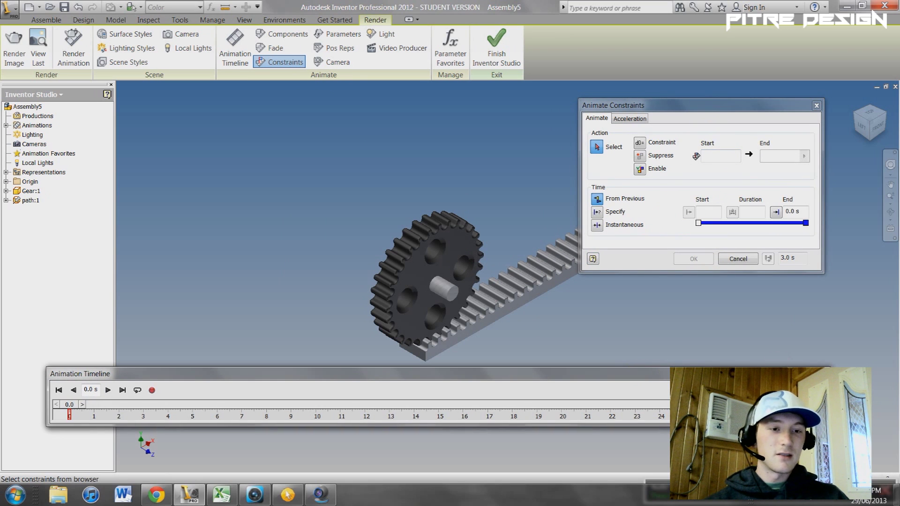
Step: Animate Gear:1's Angle:1 constraint to reach 301.6 deg at an end time of 10 s
click(818, 390)
drag(381, 322, 492, 396)
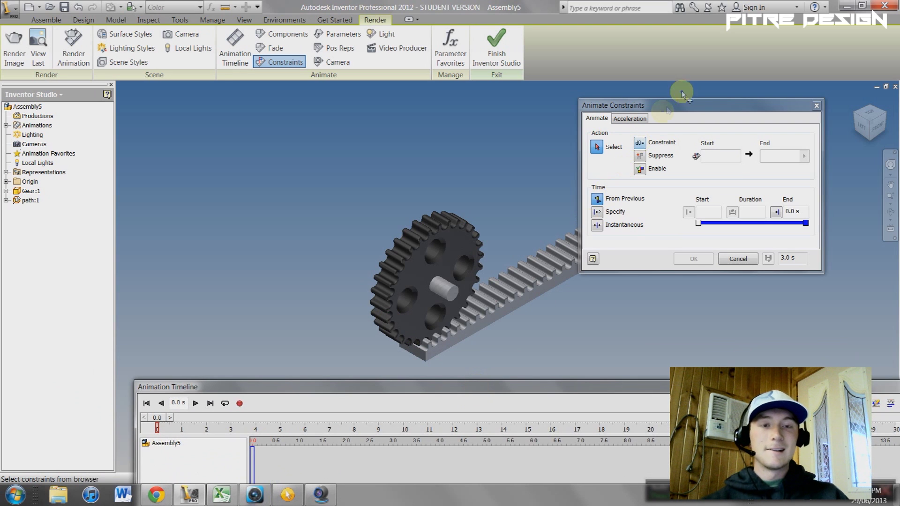
click(666, 102)
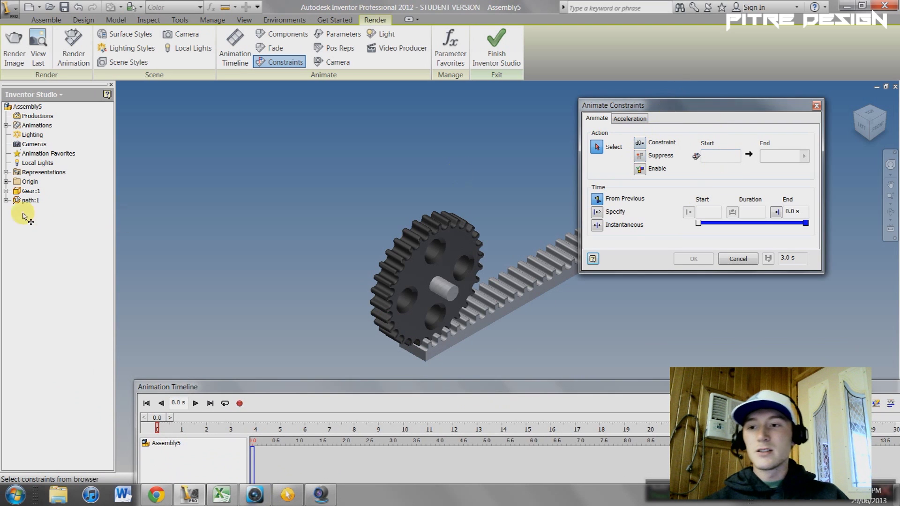
click(7, 190)
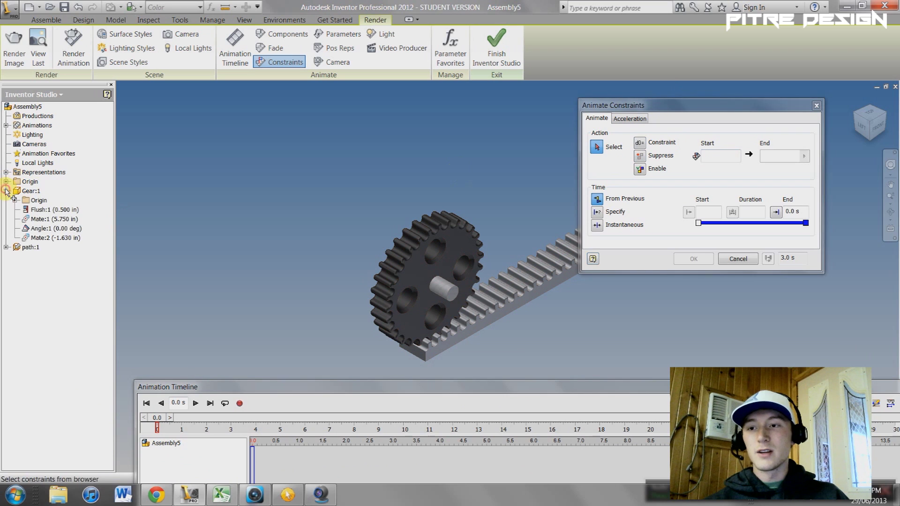
click(45, 229)
click(793, 211)
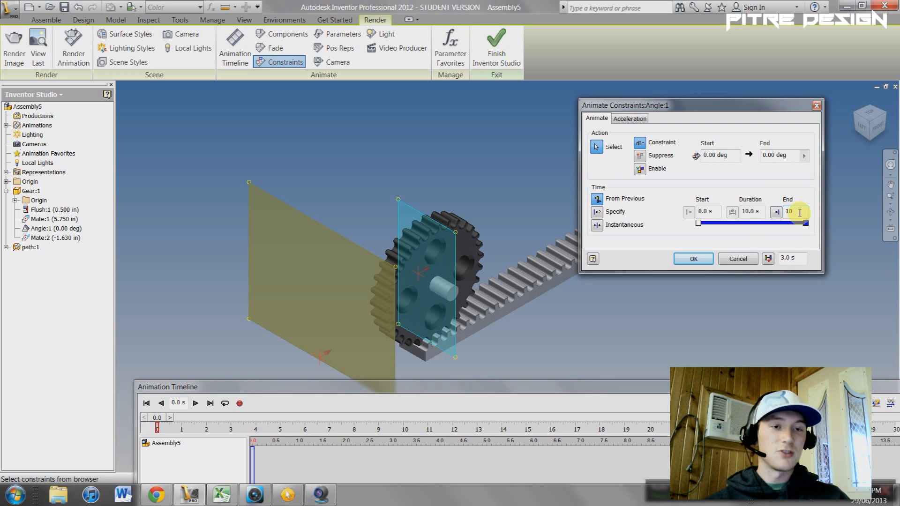
click(773, 155)
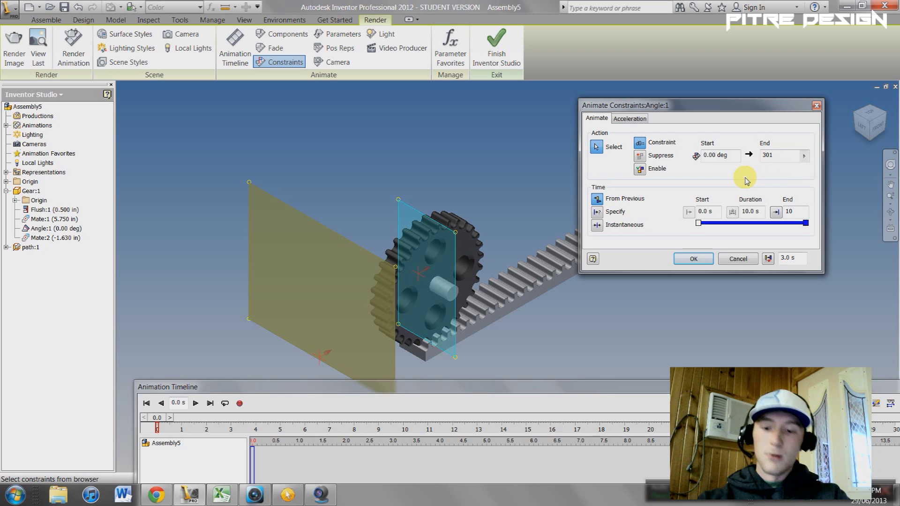
click(694, 259)
Step: Scrub the timeline from zero to 10.5 s to check the gear's rotation
mouse_move(348, 424)
mouse_down()
mouse_move(227, 424)
mouse_move(174, 393)
mouse_up()
click(147, 403)
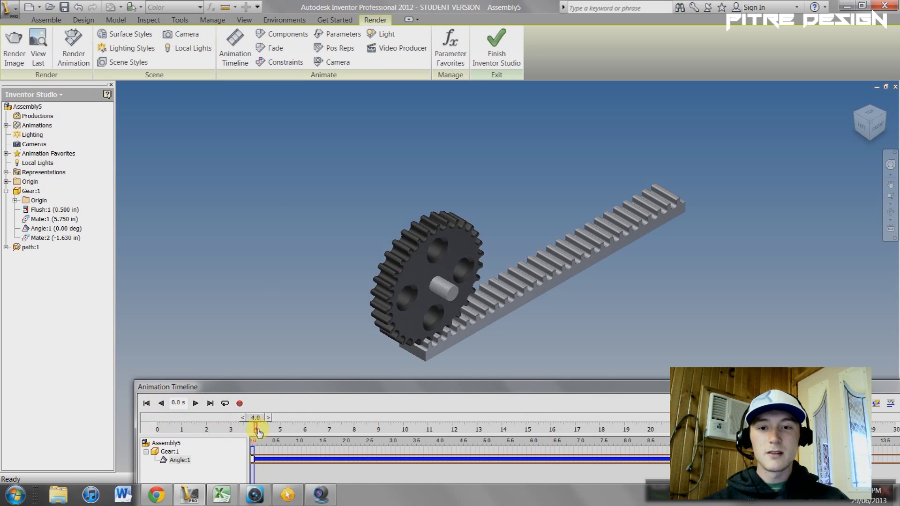
mouse_move(334, 435)
mouse_down()
mouse_move(456, 457)
mouse_move(416, 458)
mouse_up()
drag(188, 387, 141, 378)
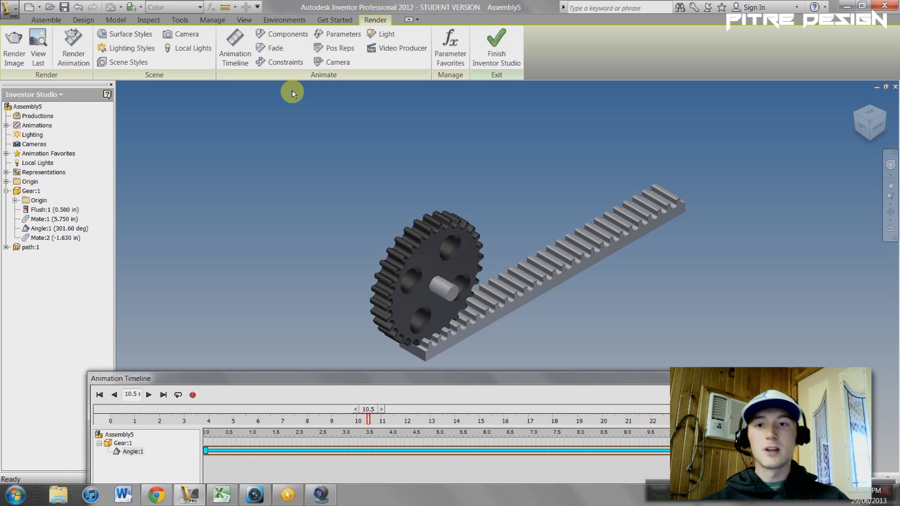
click(283, 63)
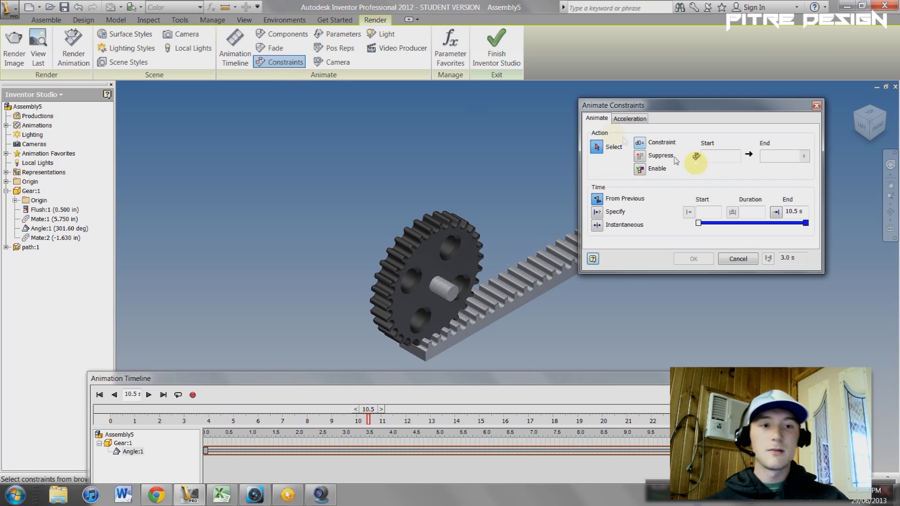
Step: Drive Mate:2 to -1.630 - 30 in at 10 s, then scrub back to preview the roll
drag(805, 212, 716, 212)
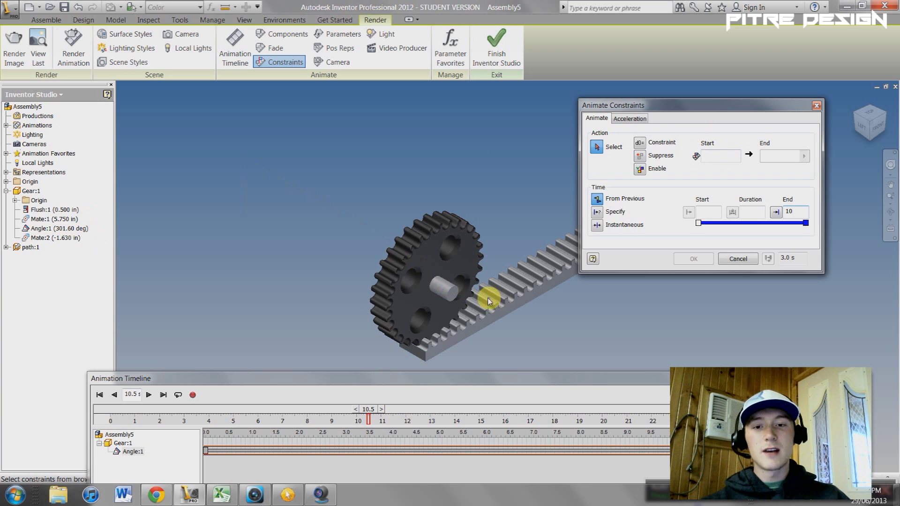
click(47, 237)
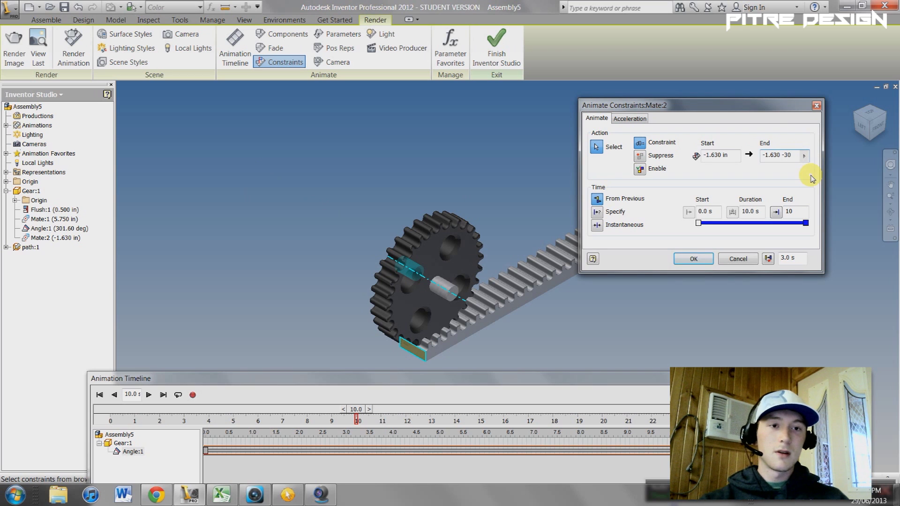
click(695, 260)
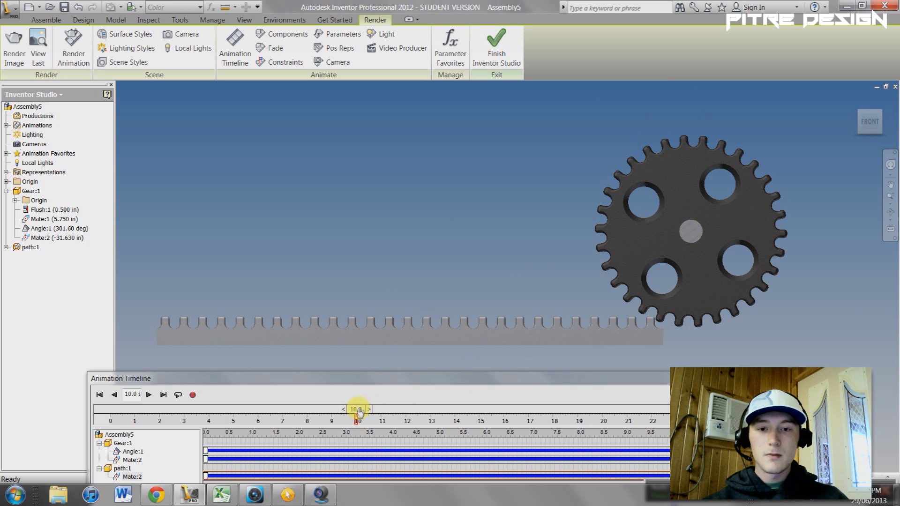
drag(359, 410, 165, 412)
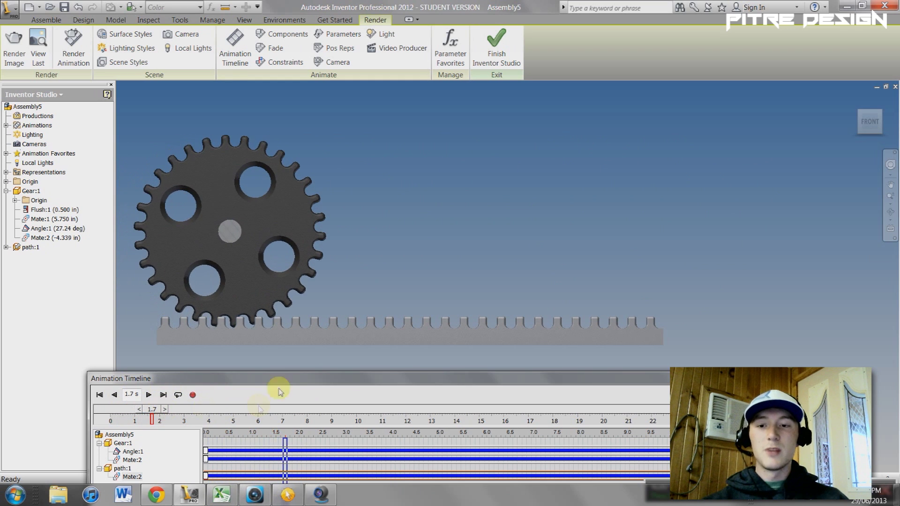
Step: Change the Mate:2 action's end offset from 30 to 28 and scrub back to preview it
click(380, 460)
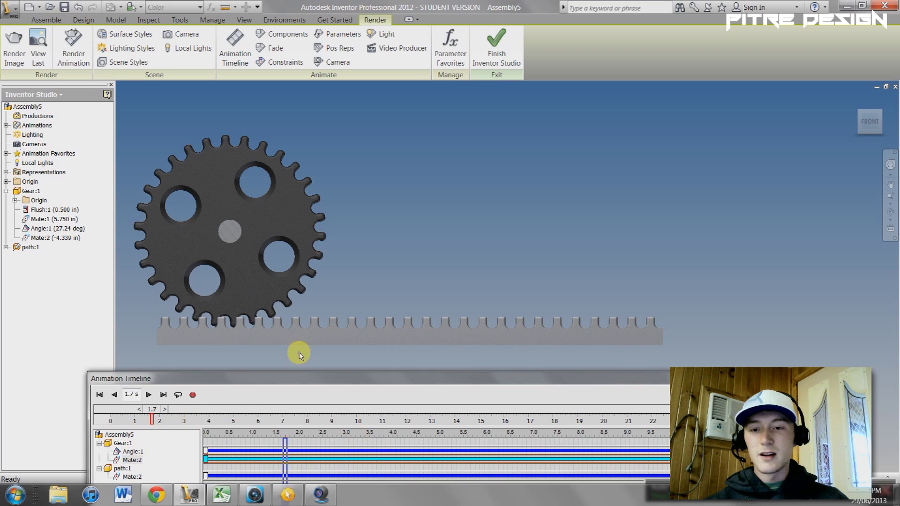
drag(293, 378, 289, 351)
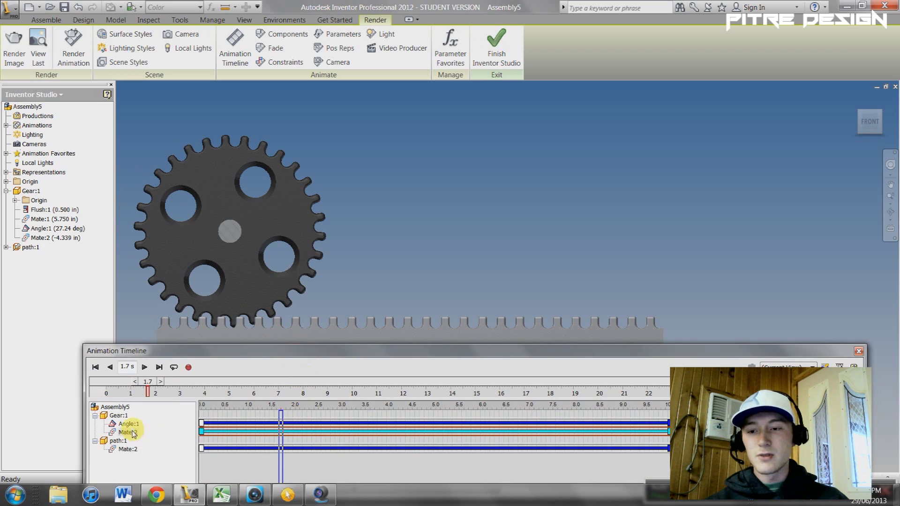
double_click(246, 430)
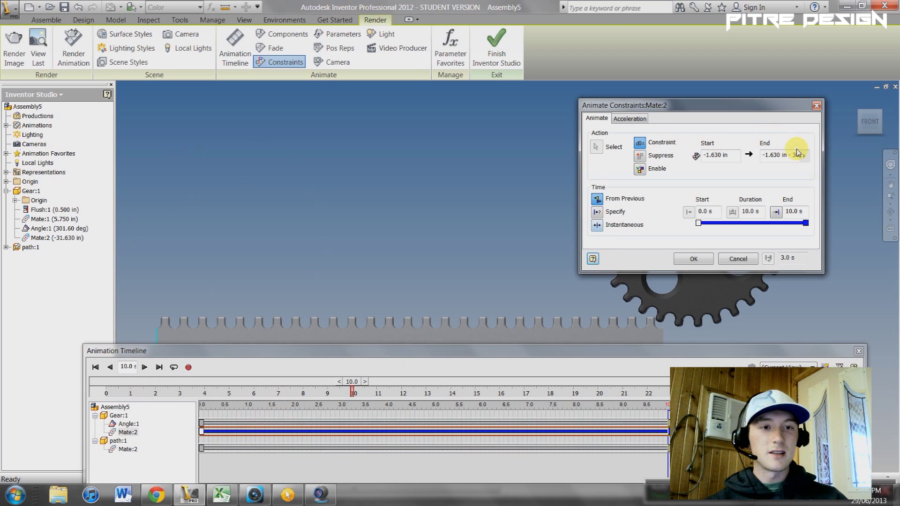
click(799, 155)
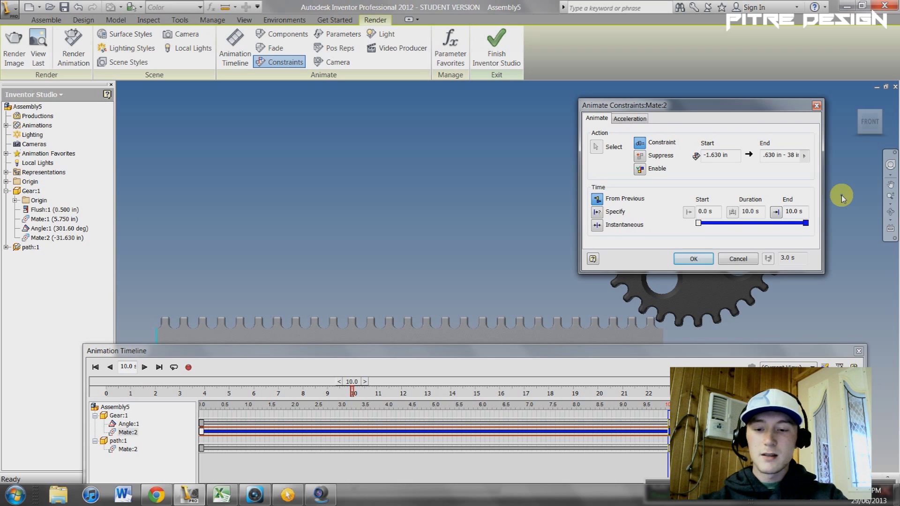
key(BackSpace)
key(BackSpace)
key(BackSpace)
key(BackSpace)
key(BackSpace)
text(28)
click(705, 258)
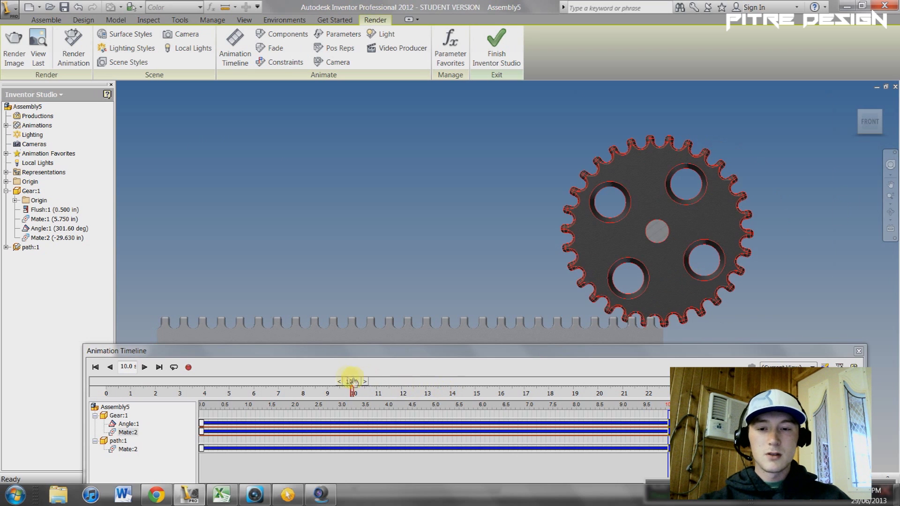
drag(352, 380, 208, 384)
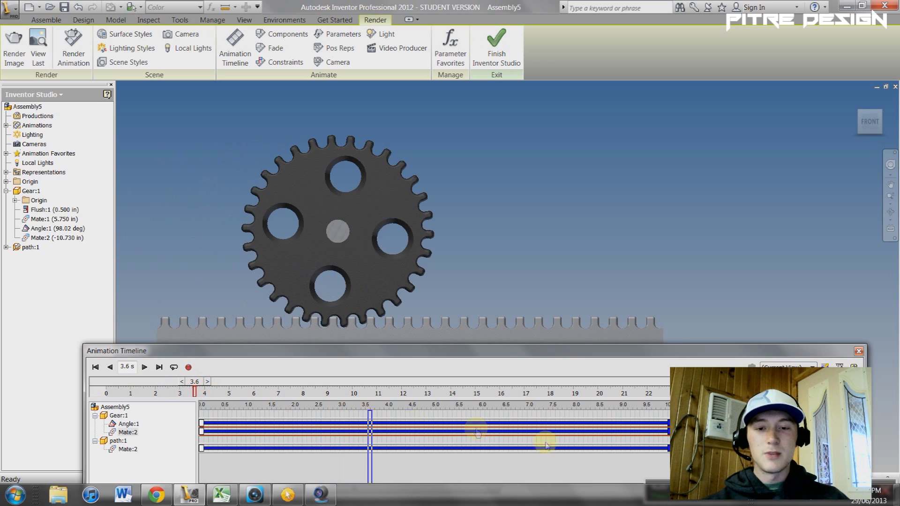
double_click(559, 439)
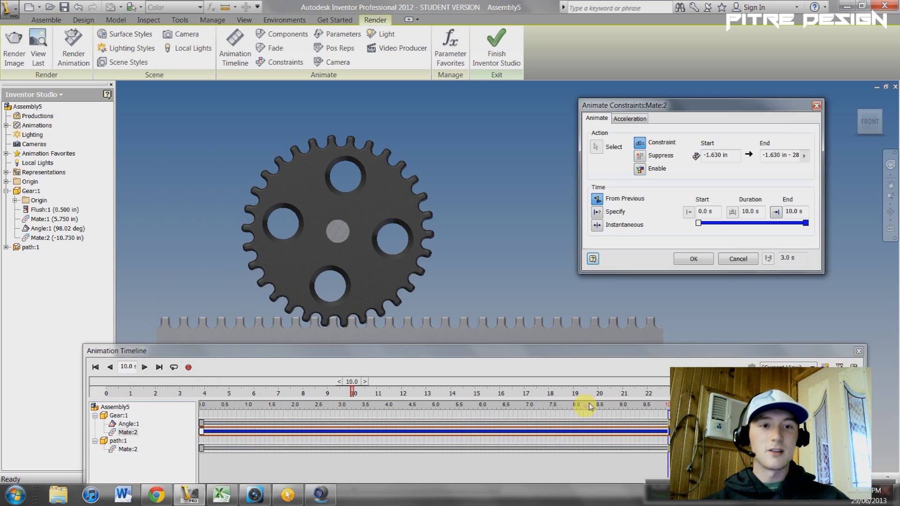
Step: Revise Mate:2's end distance and scrub the preview from the start to about 3.5 s
click(796, 156)
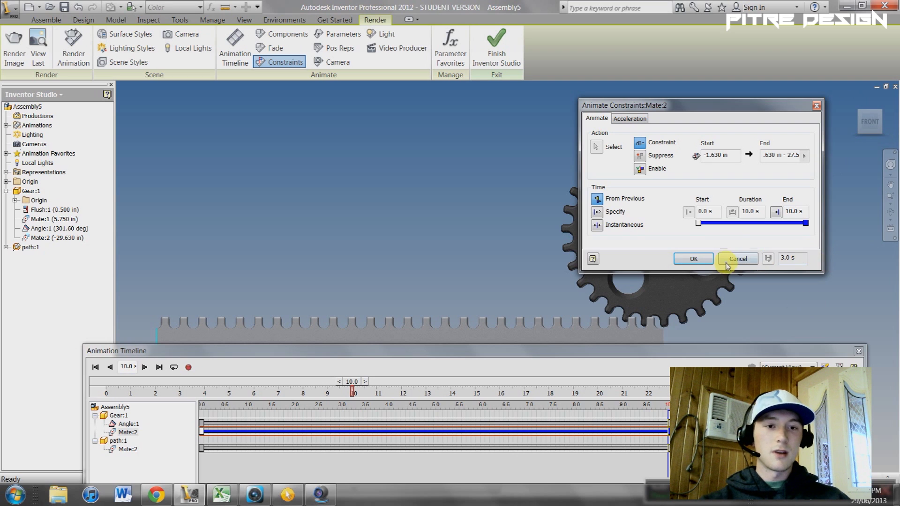
click(694, 259)
drag(352, 384, 179, 383)
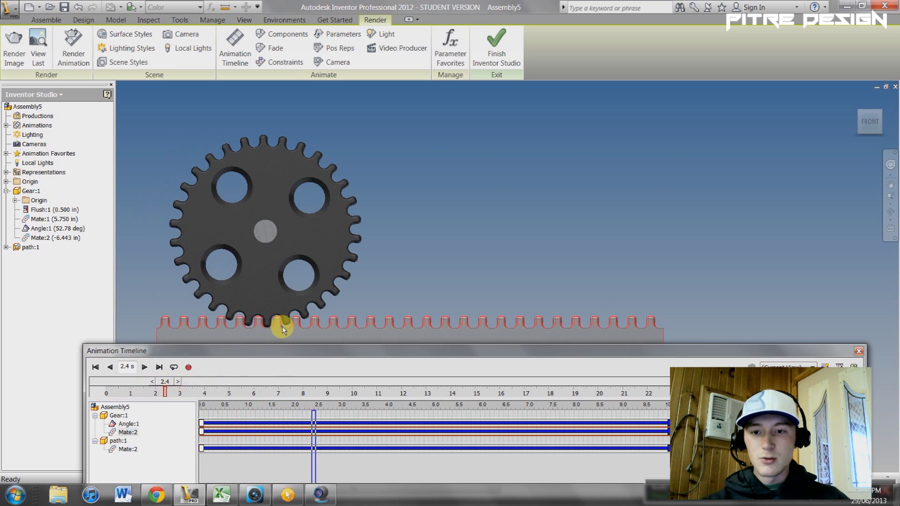
drag(177, 384, 212, 384)
Step: Reopen the Mate:2 action and set its end offset to 27.65, ending at -29.280 in
click(330, 432)
double_click(331, 434)
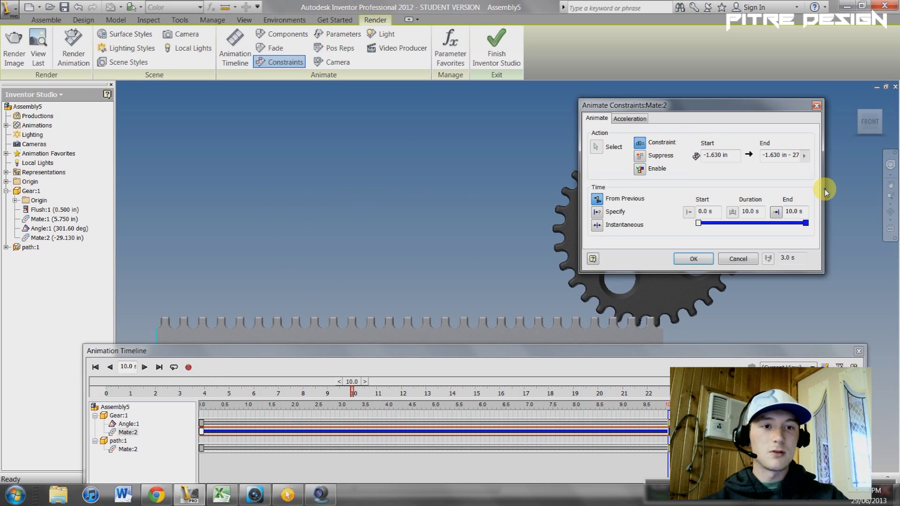
text(.5)
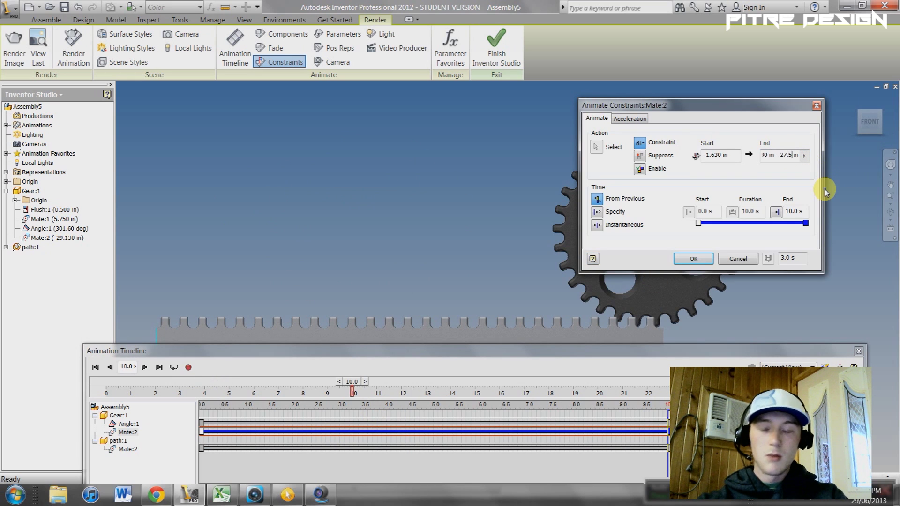
key(BackSpace)
text(65)
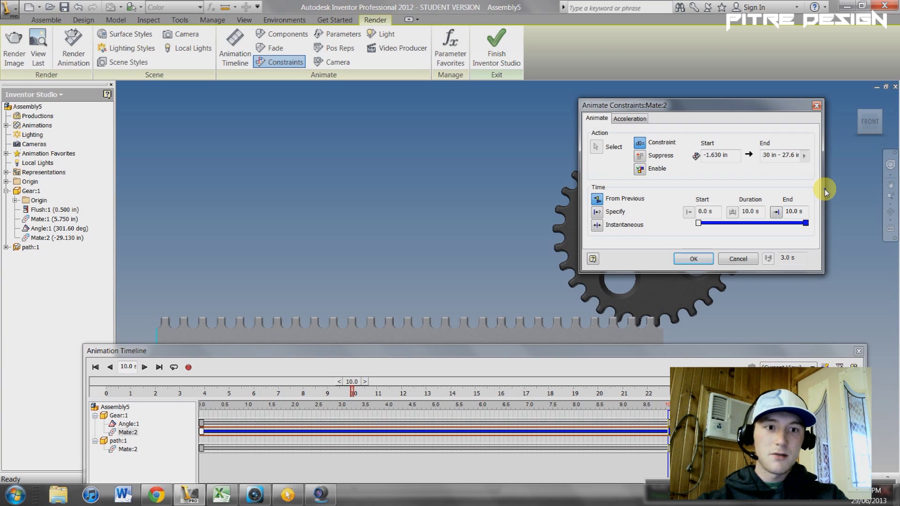
click(697, 257)
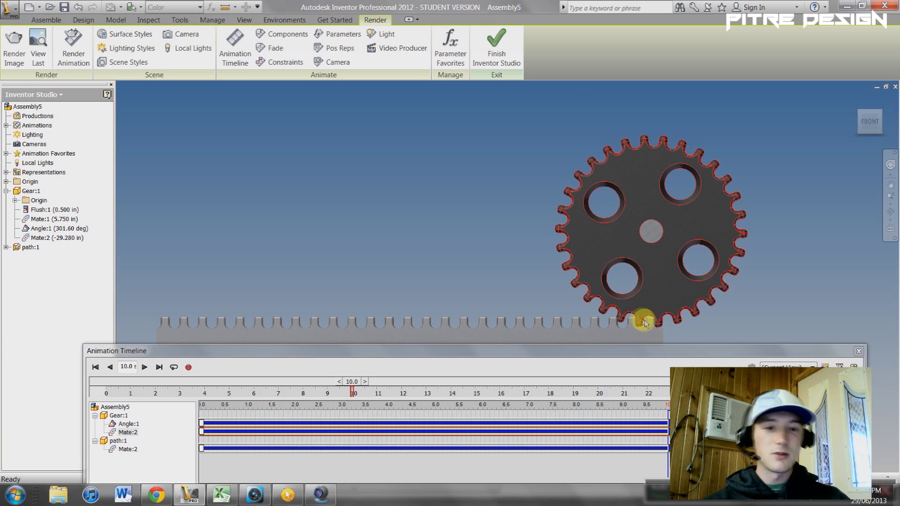
Step: Close the Animation Timeline and zoom in on a front view of the gear and rack
click(860, 352)
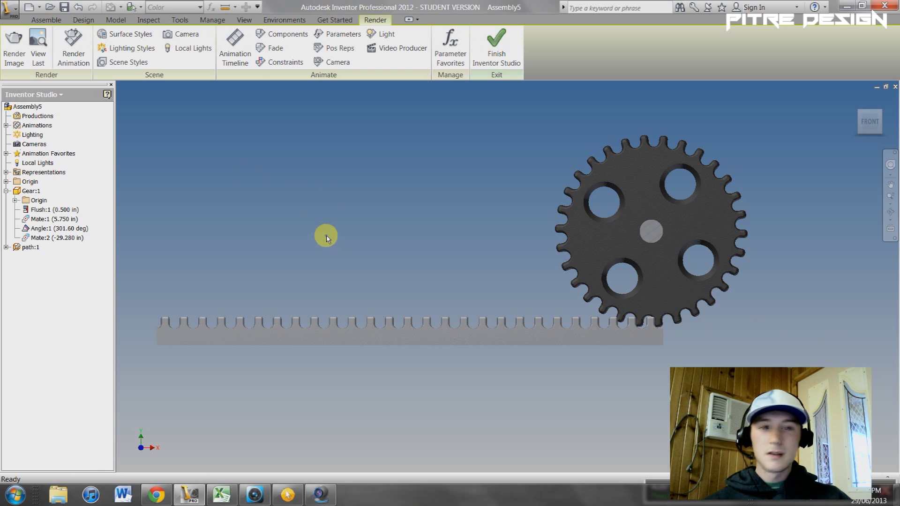
click(870, 122)
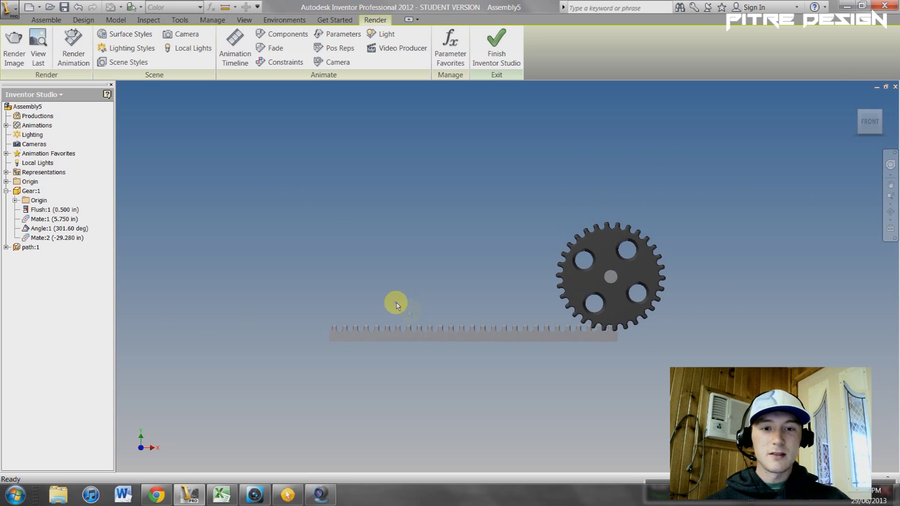
scroll(396, 305, up, 2)
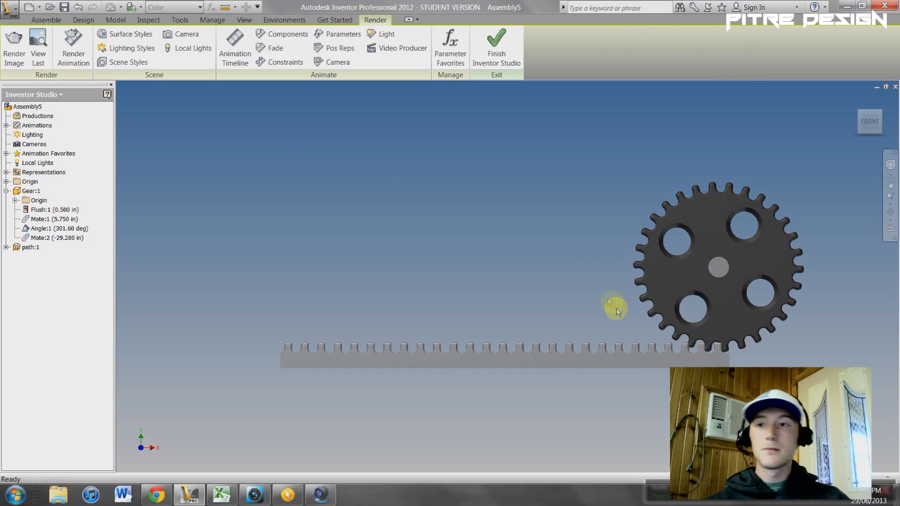
Step: Set the animation render image size to the 1024 x 768 preset
click(73, 47)
drag(494, 104, 321, 82)
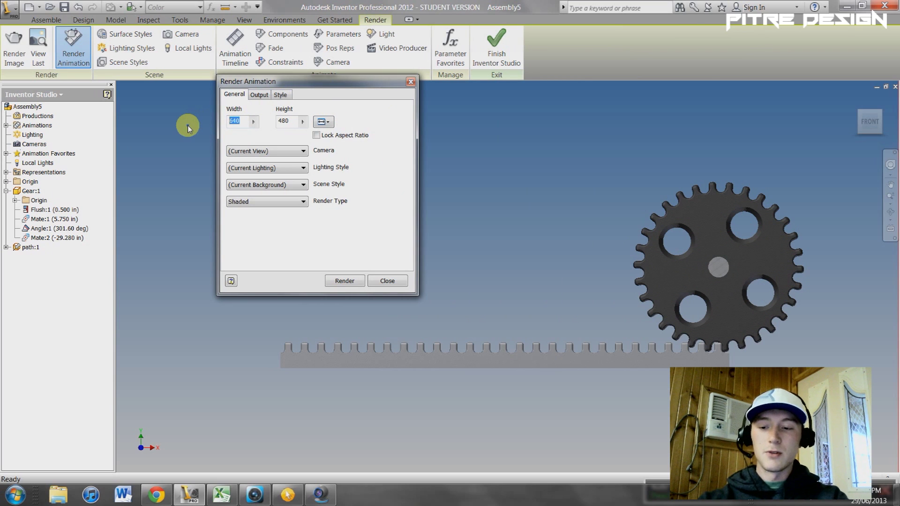
text(1280)
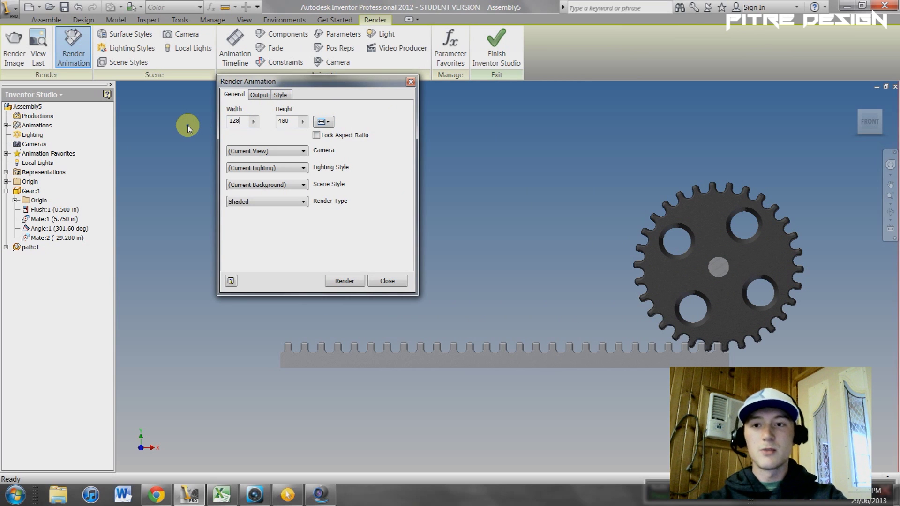
click(324, 122)
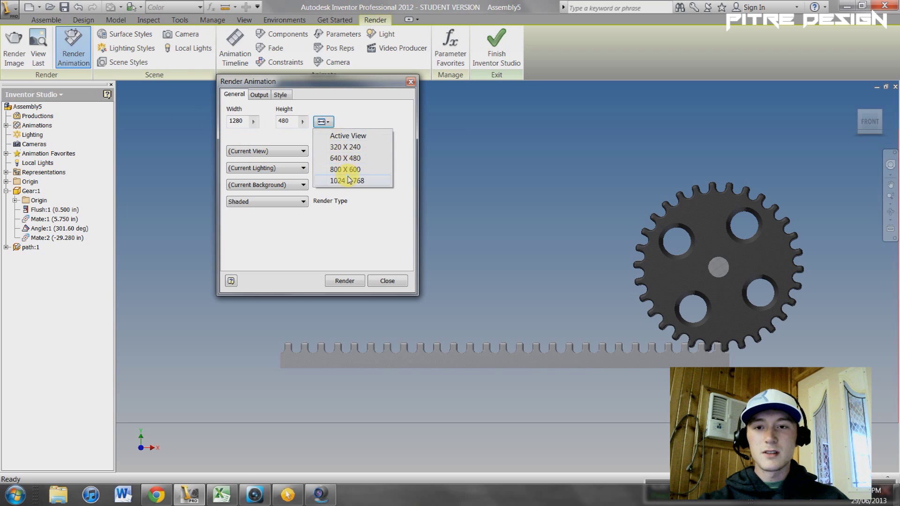
click(340, 181)
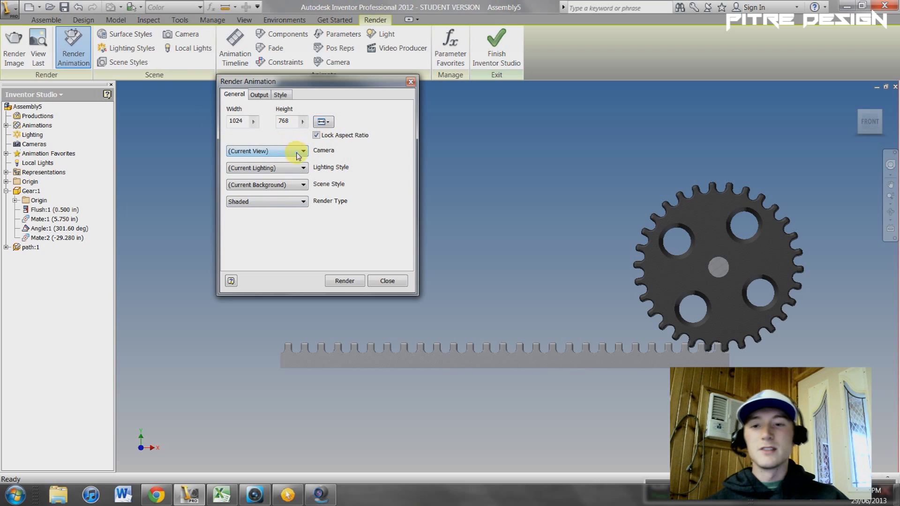
Step: Choose the output video file, set 0–10 s at 30 fps, and start rendering
click(259, 95)
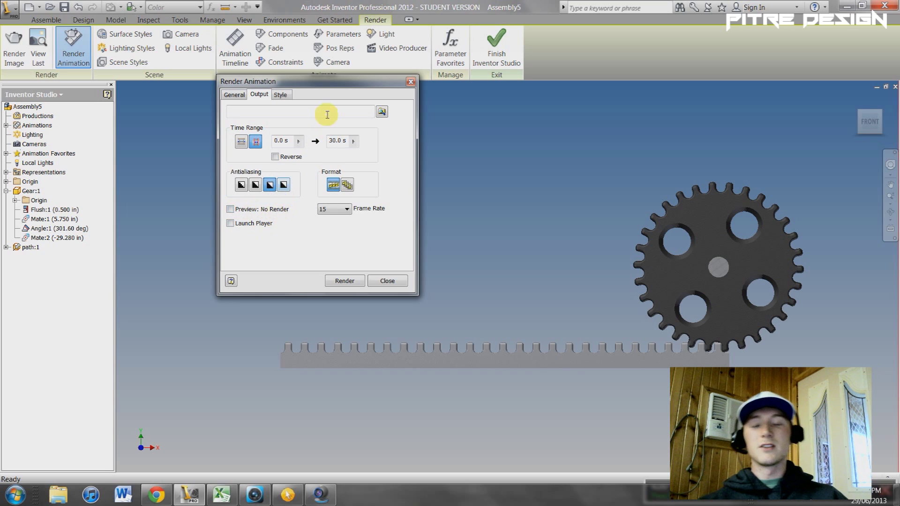
click(381, 111)
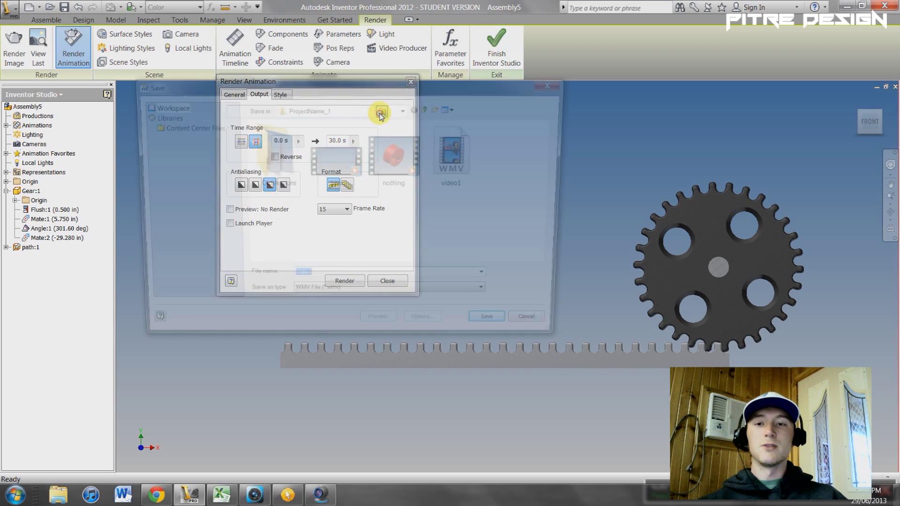
key(Return)
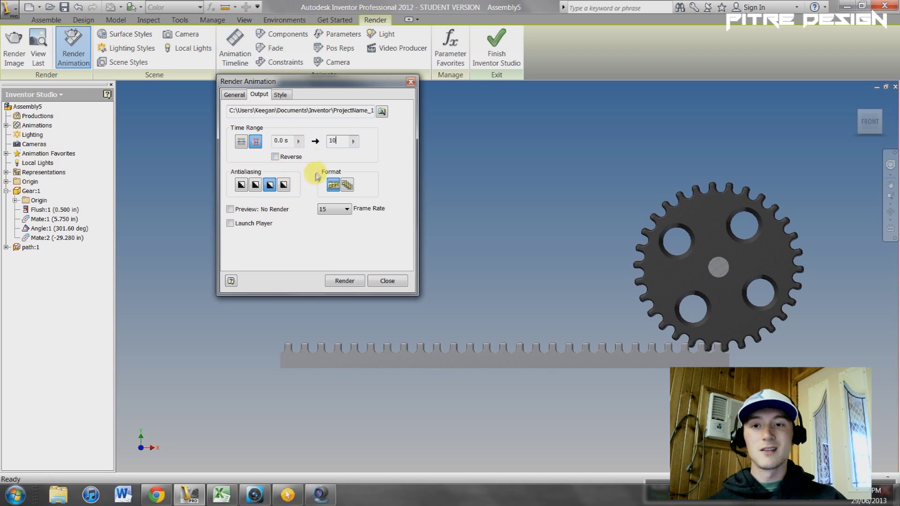
click(284, 95)
click(257, 95)
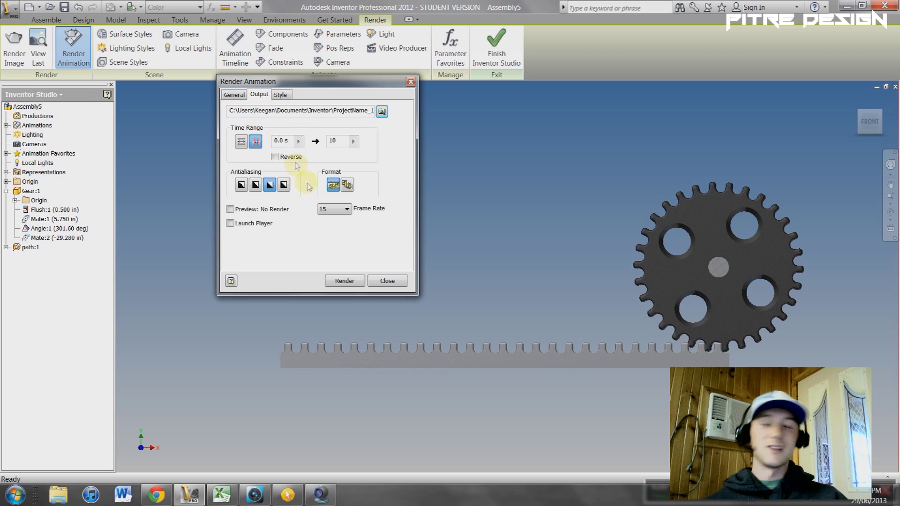
click(348, 208)
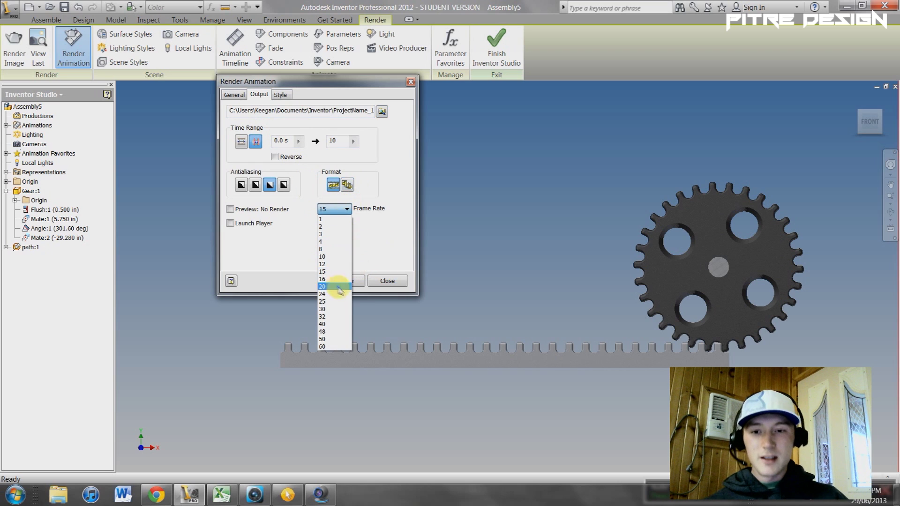
click(343, 310)
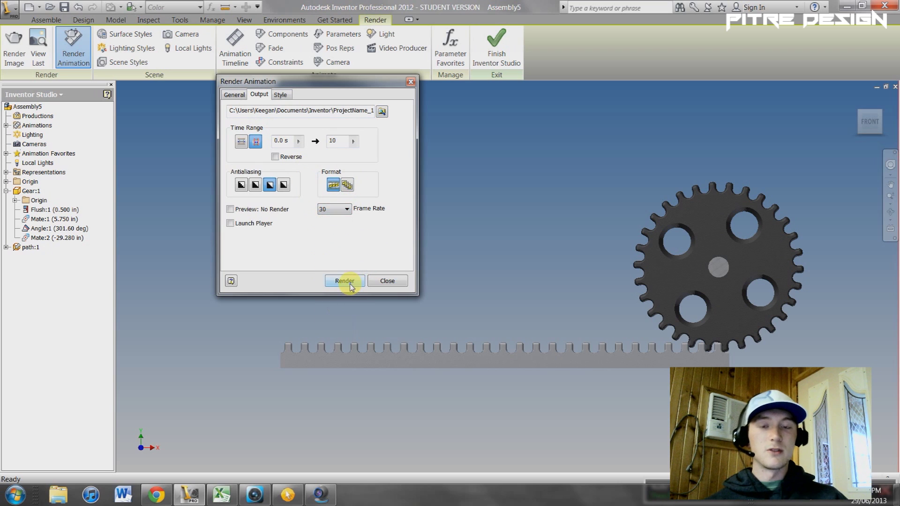
click(345, 281)
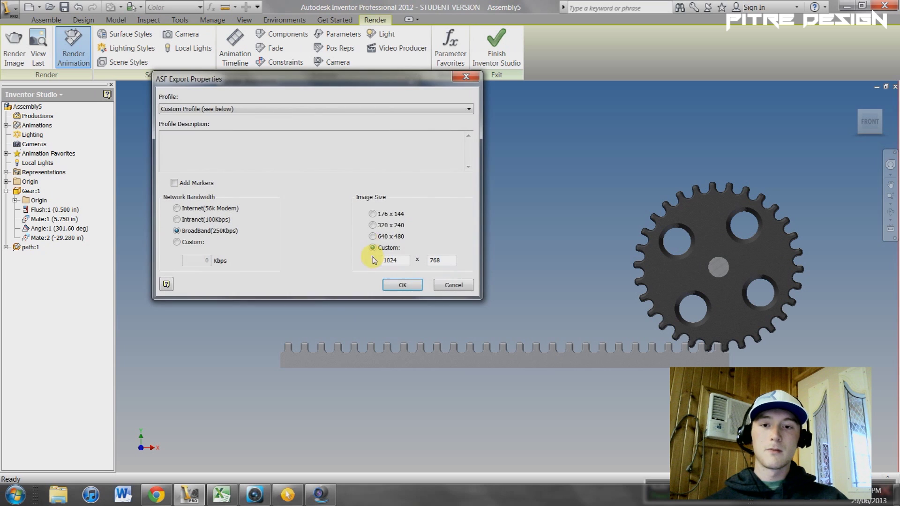
Step: Re-render the animation to Video2.wmv, replacing the existing file, and close the render window
click(395, 287)
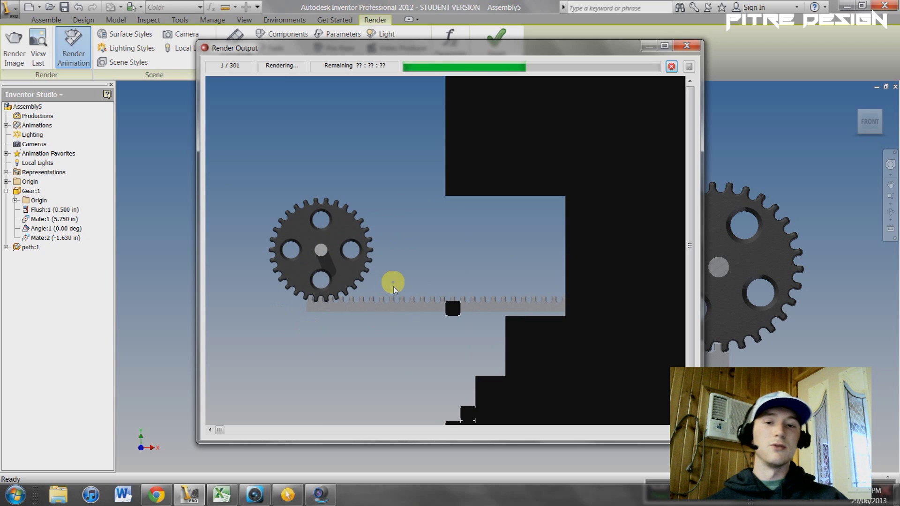
click(686, 47)
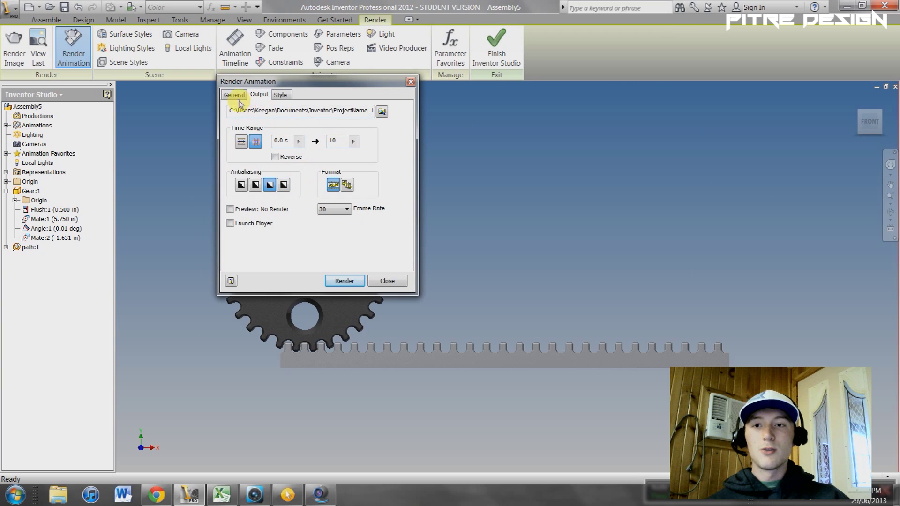
click(237, 95)
click(259, 95)
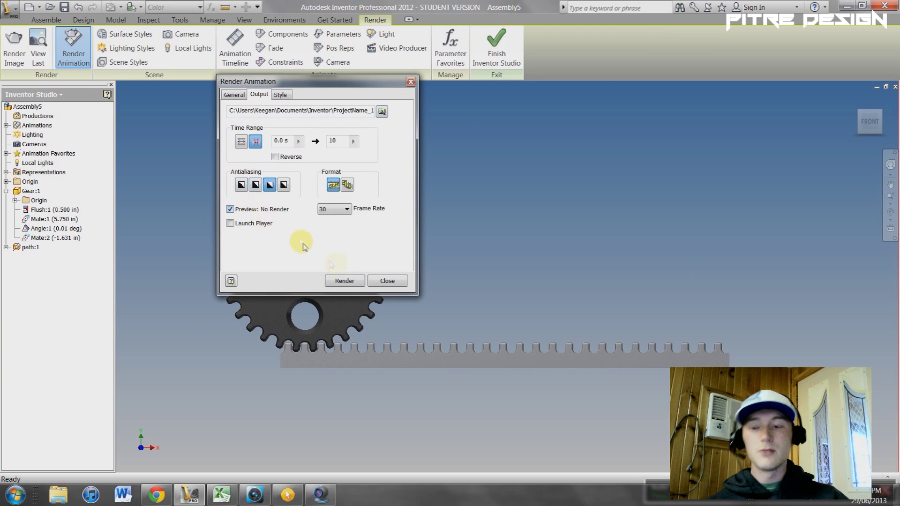
click(344, 281)
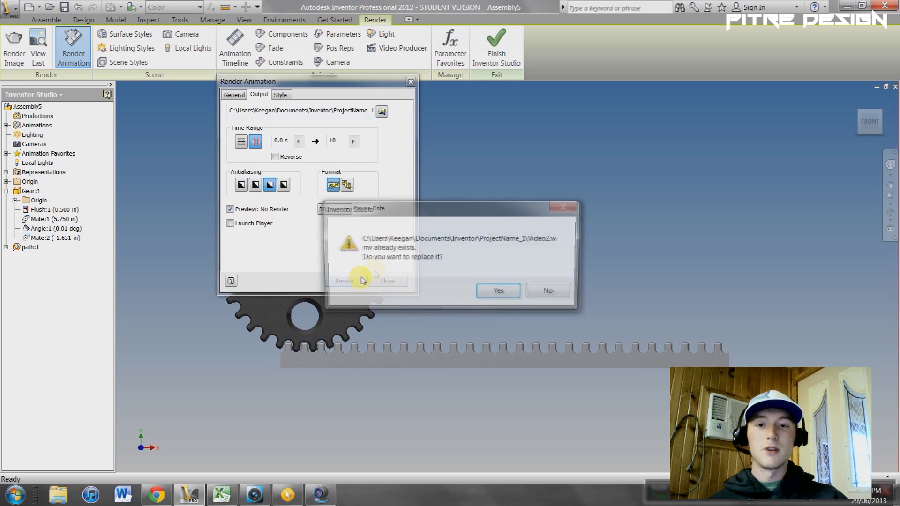
click(493, 289)
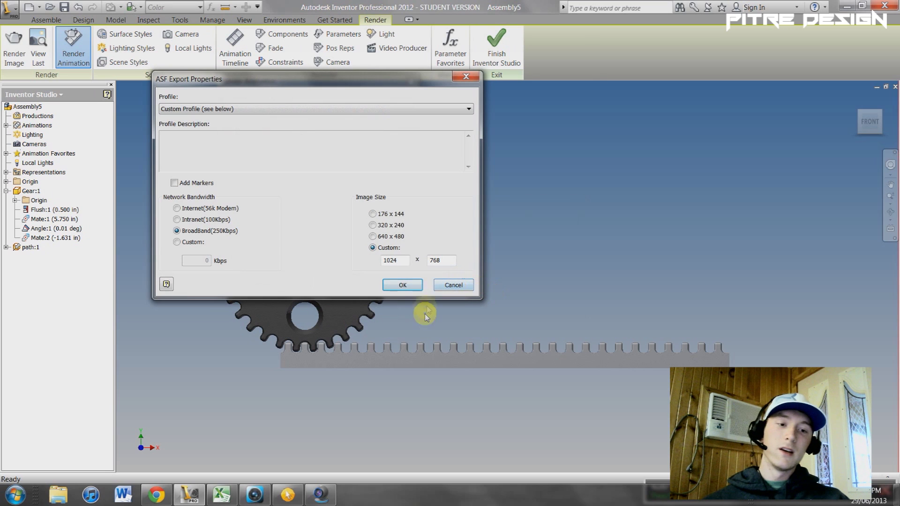
click(402, 284)
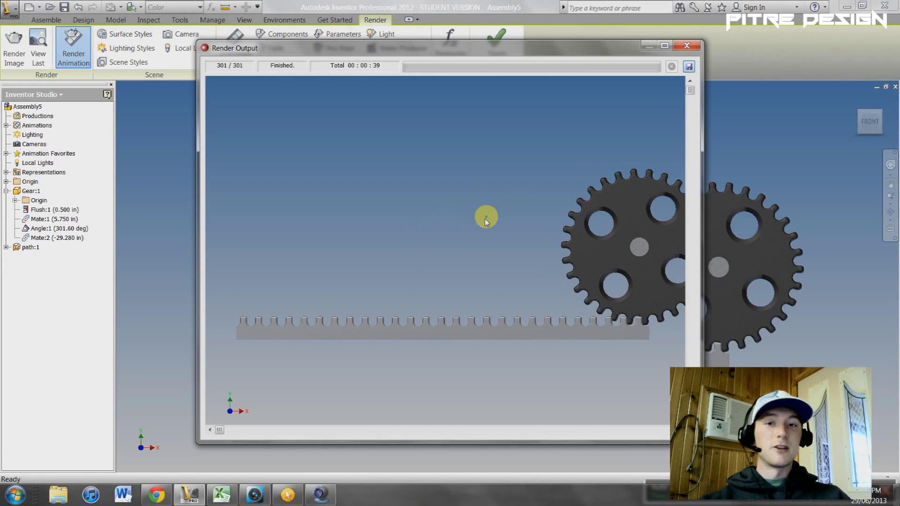
click(688, 46)
Step: Search Start for 'video2' and open the rendered video for playback
click(14, 496)
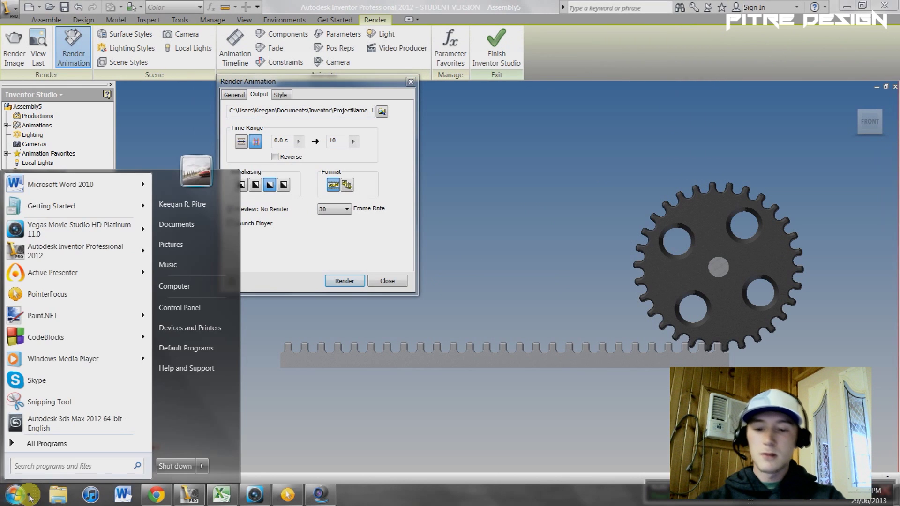
text(video2)
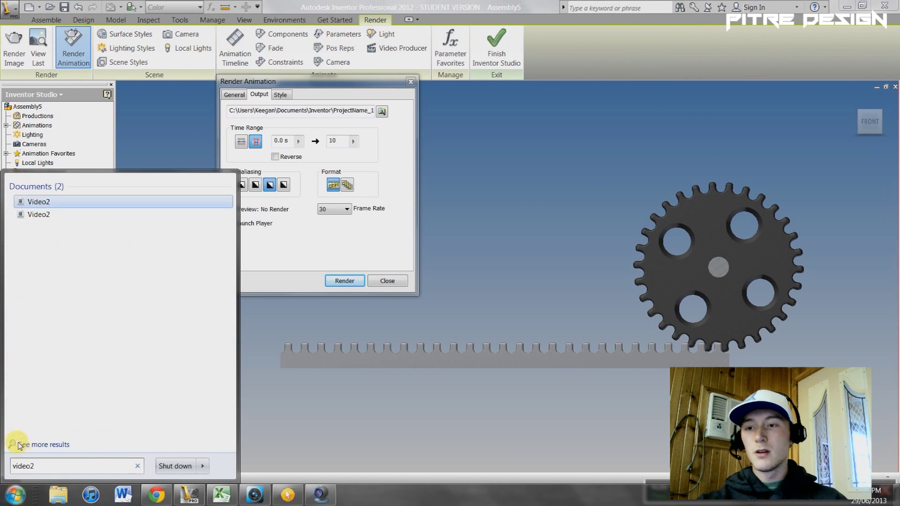
click(48, 201)
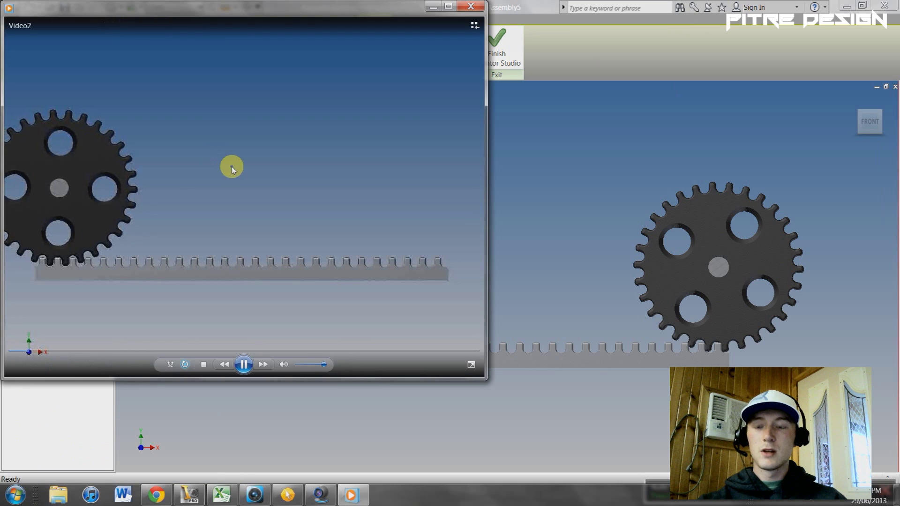